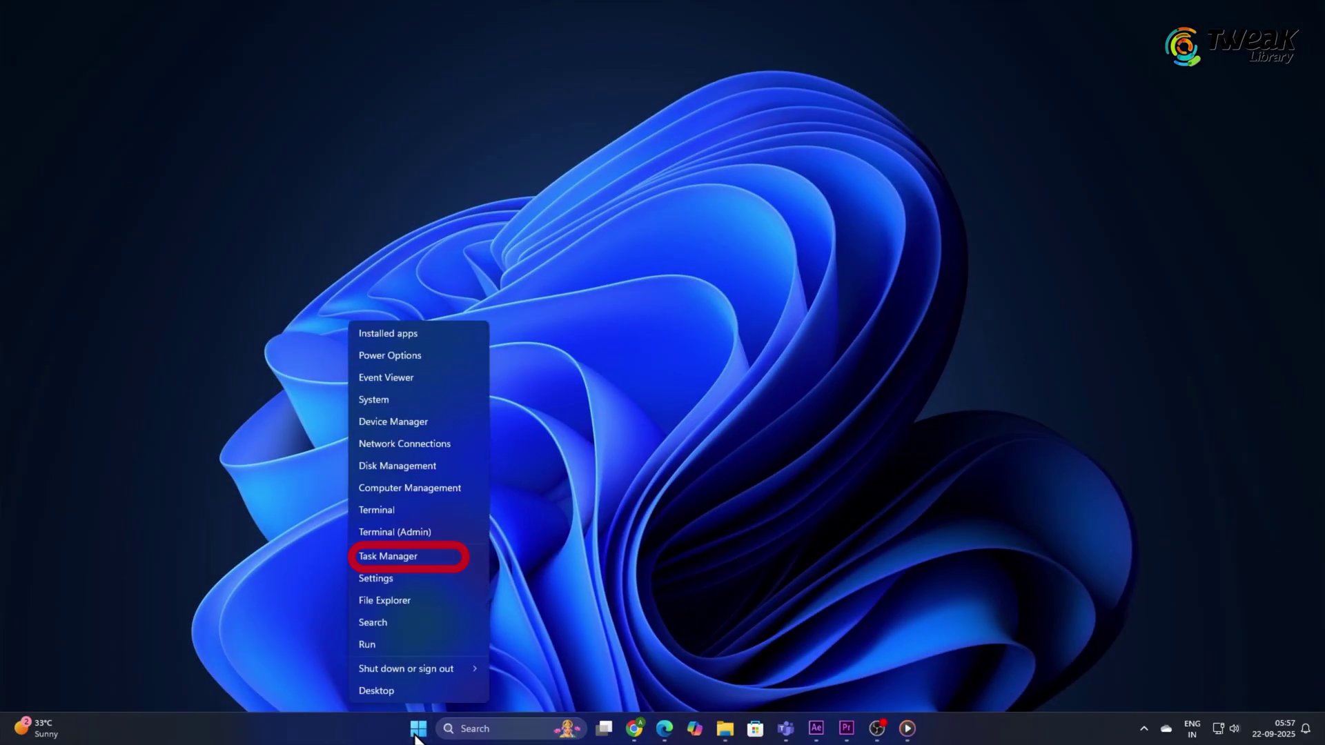
# Step: Open Task Manager's Startup apps list and bring up the actions for Mobile devices
pyautogui.click(422, 558)
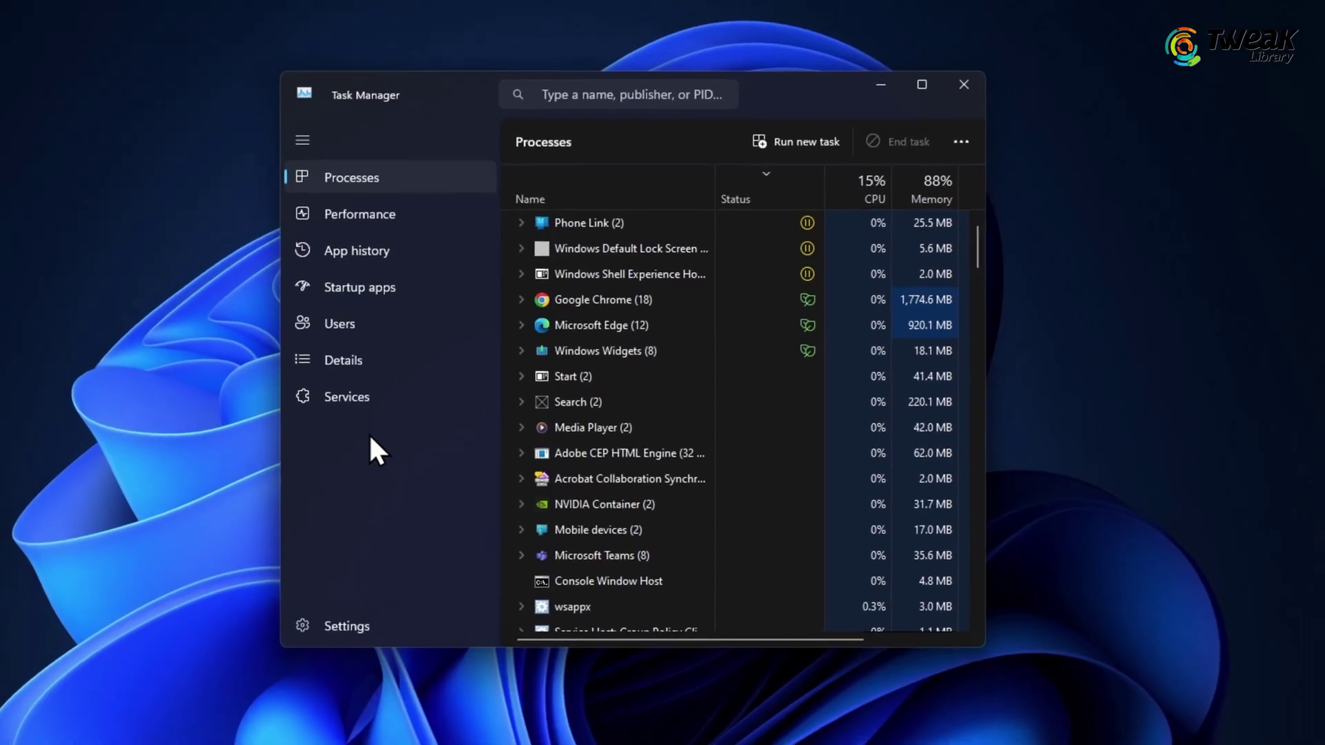
pyautogui.click(367, 293)
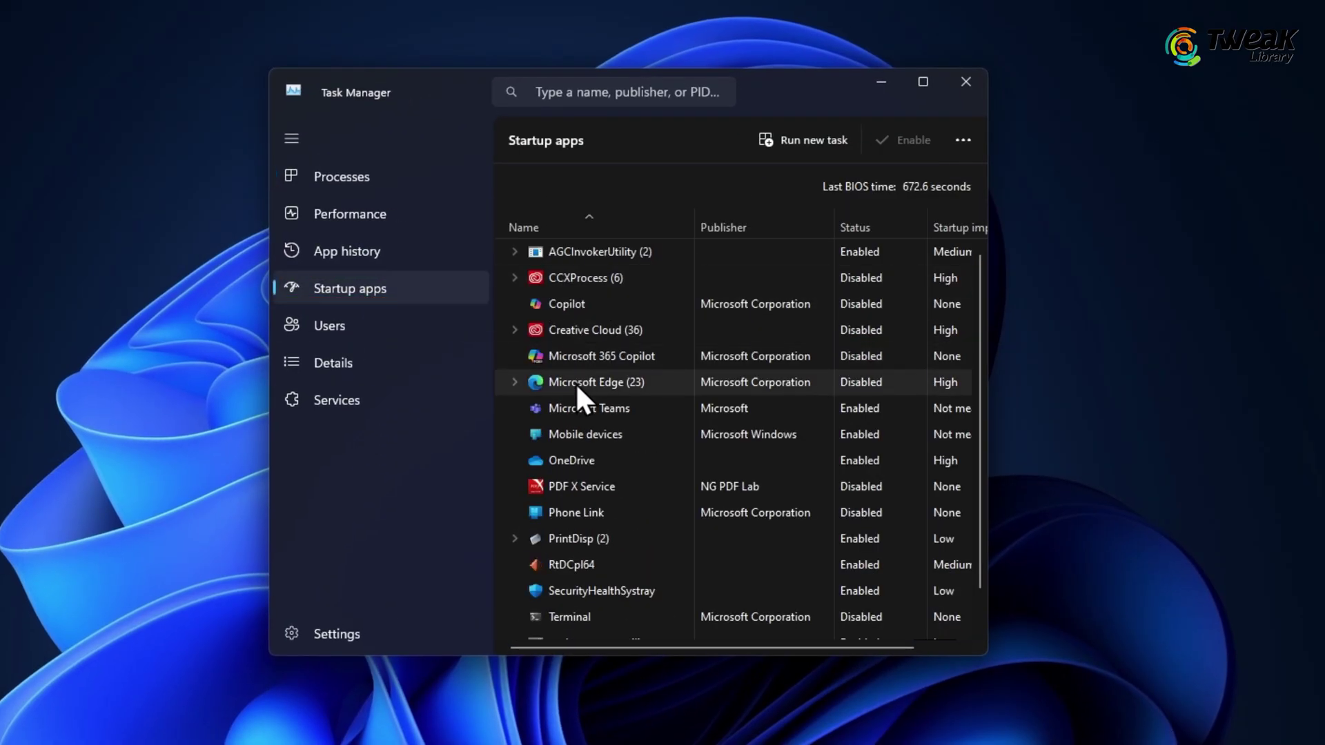
pyautogui.rightClick(579, 430)
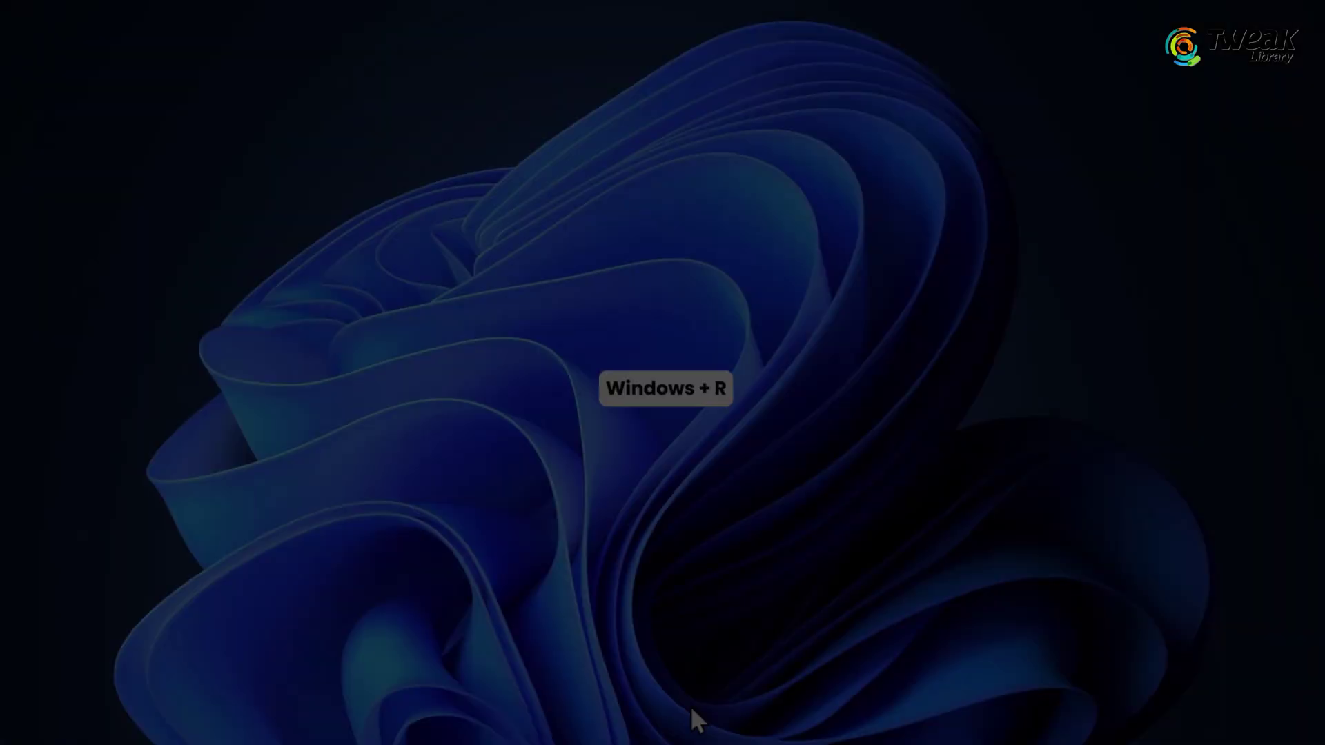
# Step: Open %Temp%, select everything and permanently delete all 163 items
pyautogui.press('super+r')
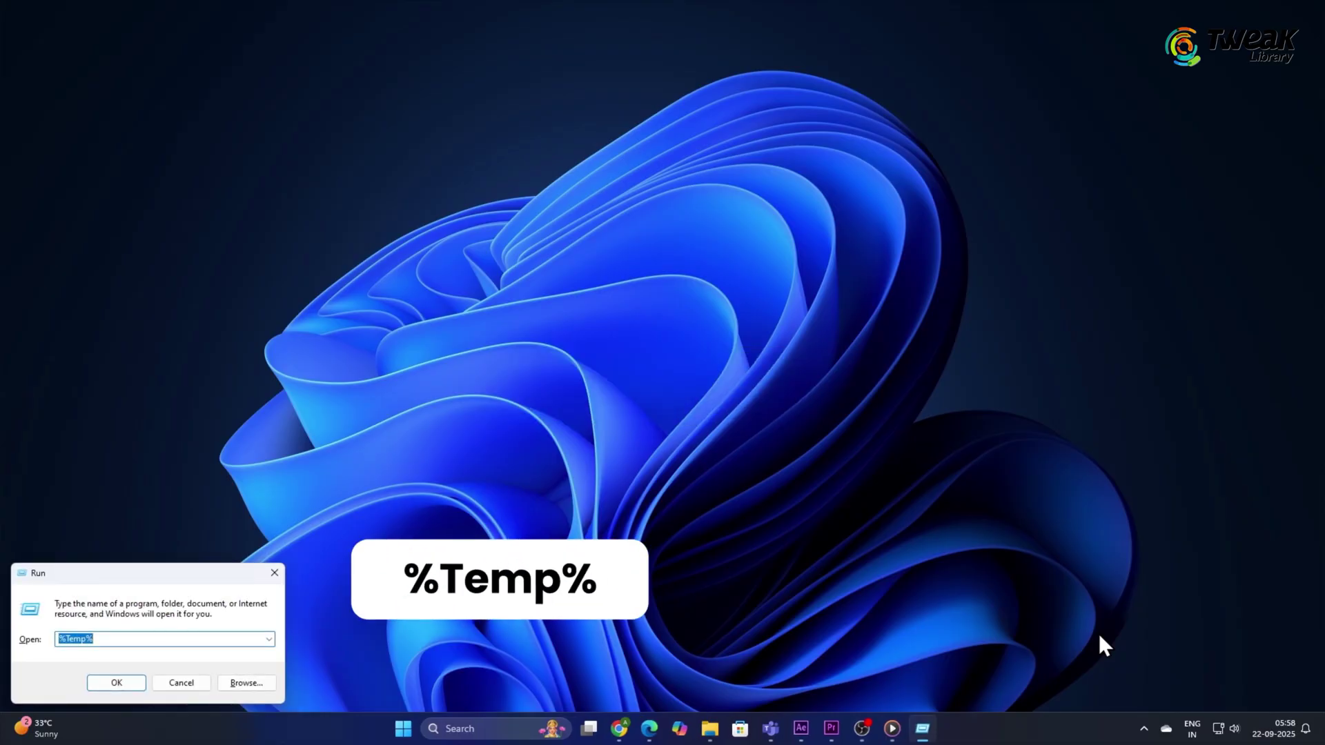
pyautogui.click(112, 684)
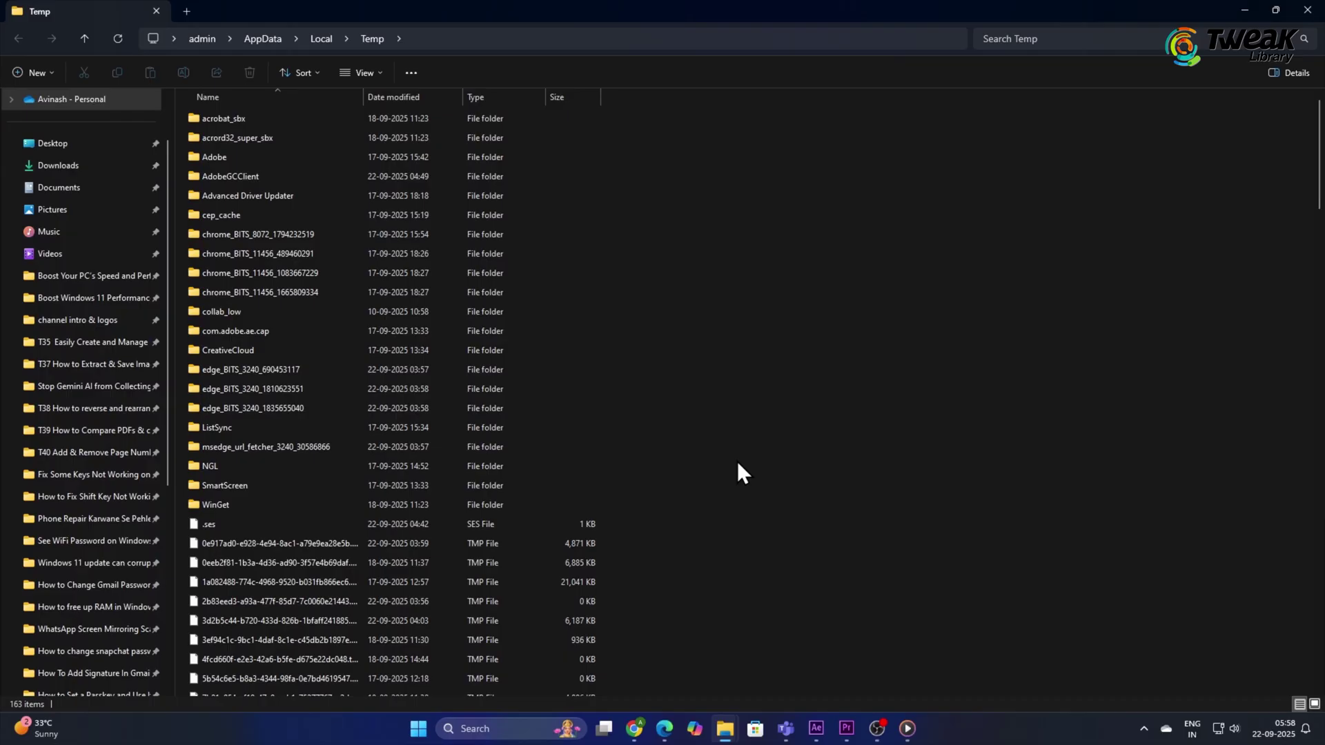
pyautogui.hotkey('ctrl', 'a')
pyautogui.hotkey('shift', 'Delete')
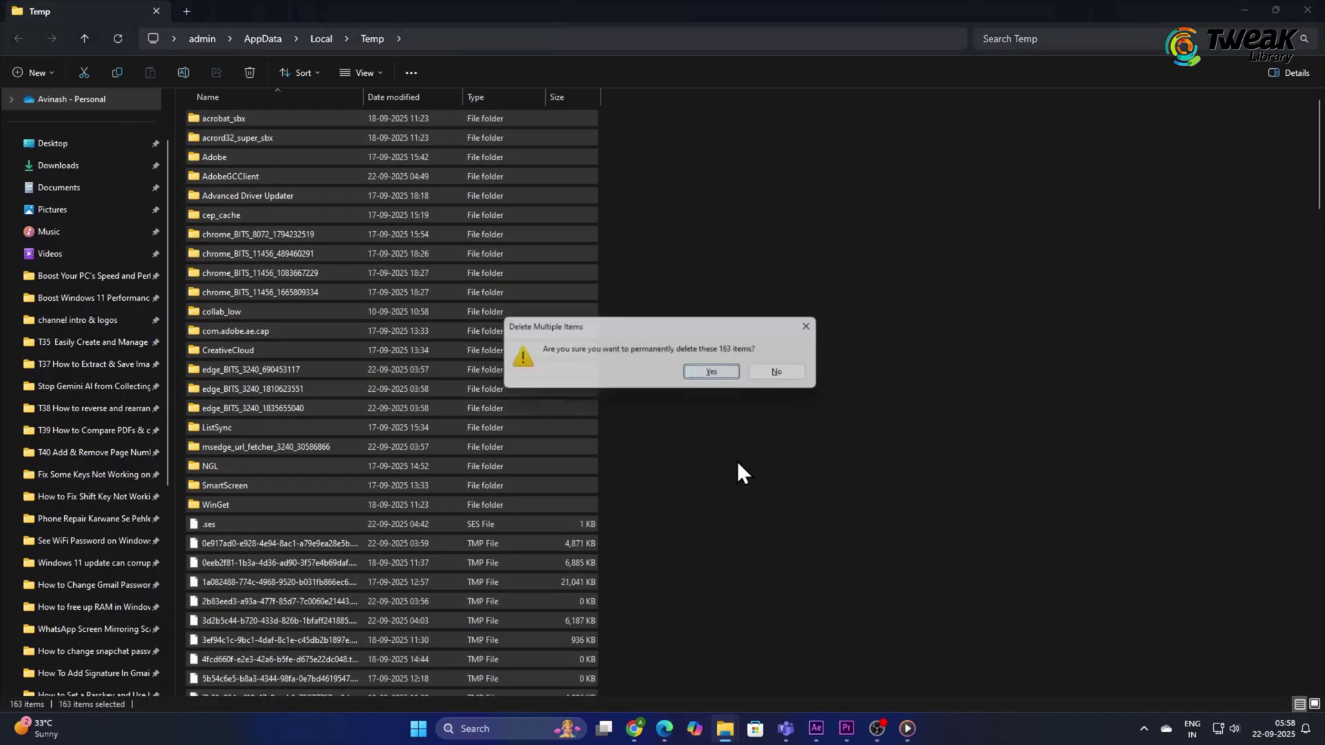
pyautogui.press('Return')
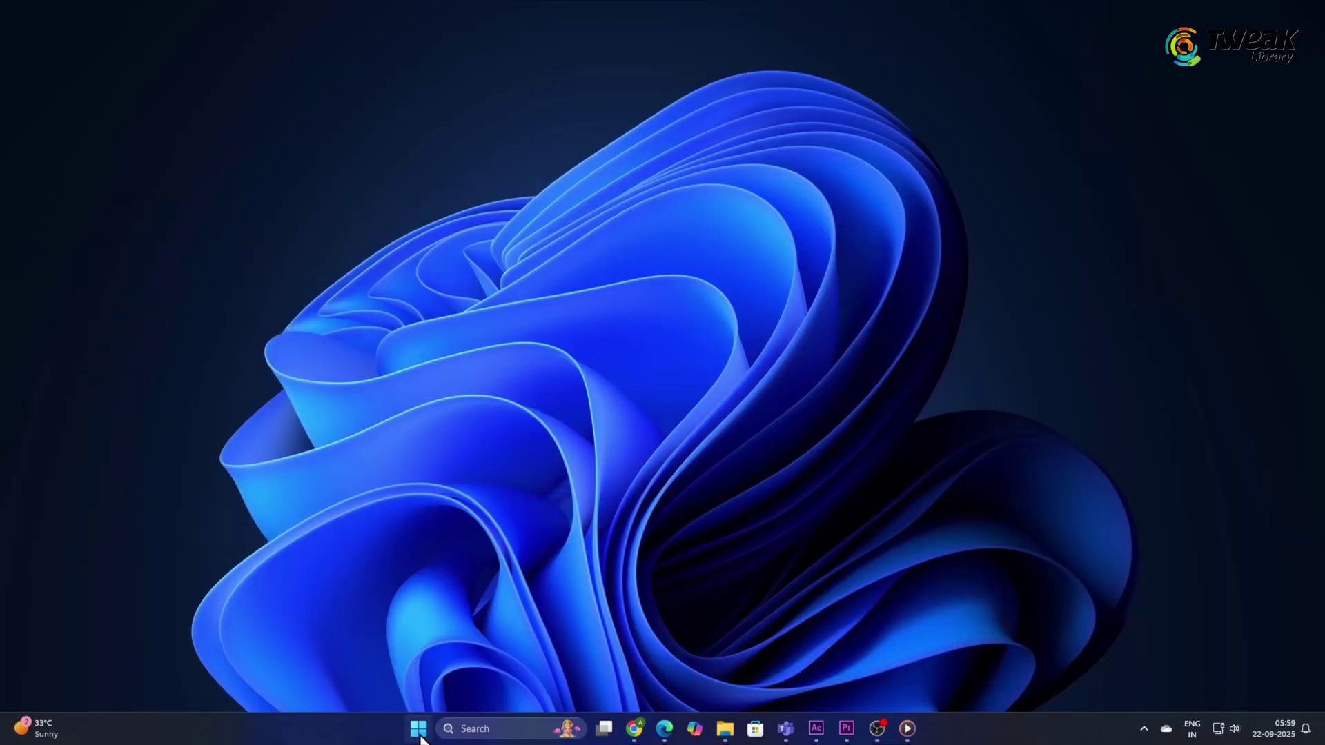
# Step: Search for 'Storage Sense' and switch the Storage Sense toggle On
pyautogui.click(490, 730)
pyautogui.write('Storage Sense')
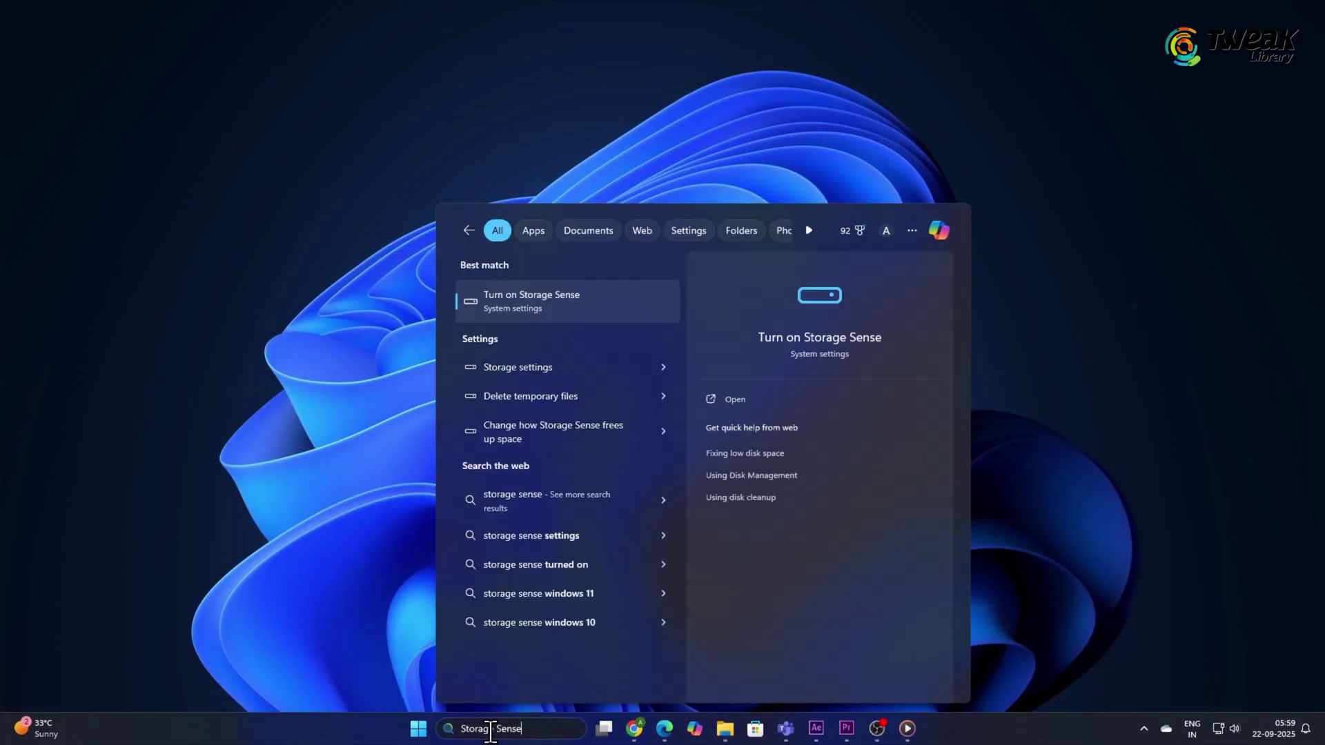
pyautogui.click(598, 298)
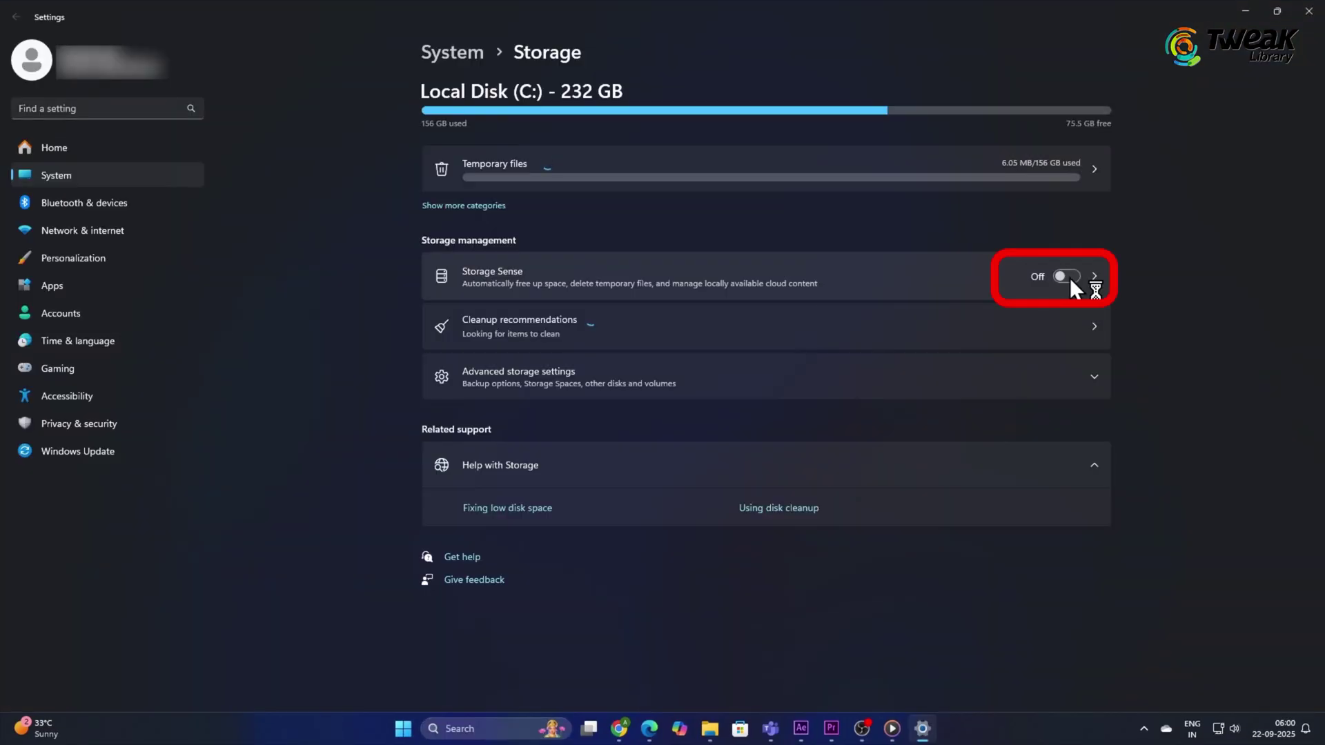
pyautogui.click(1069, 278)
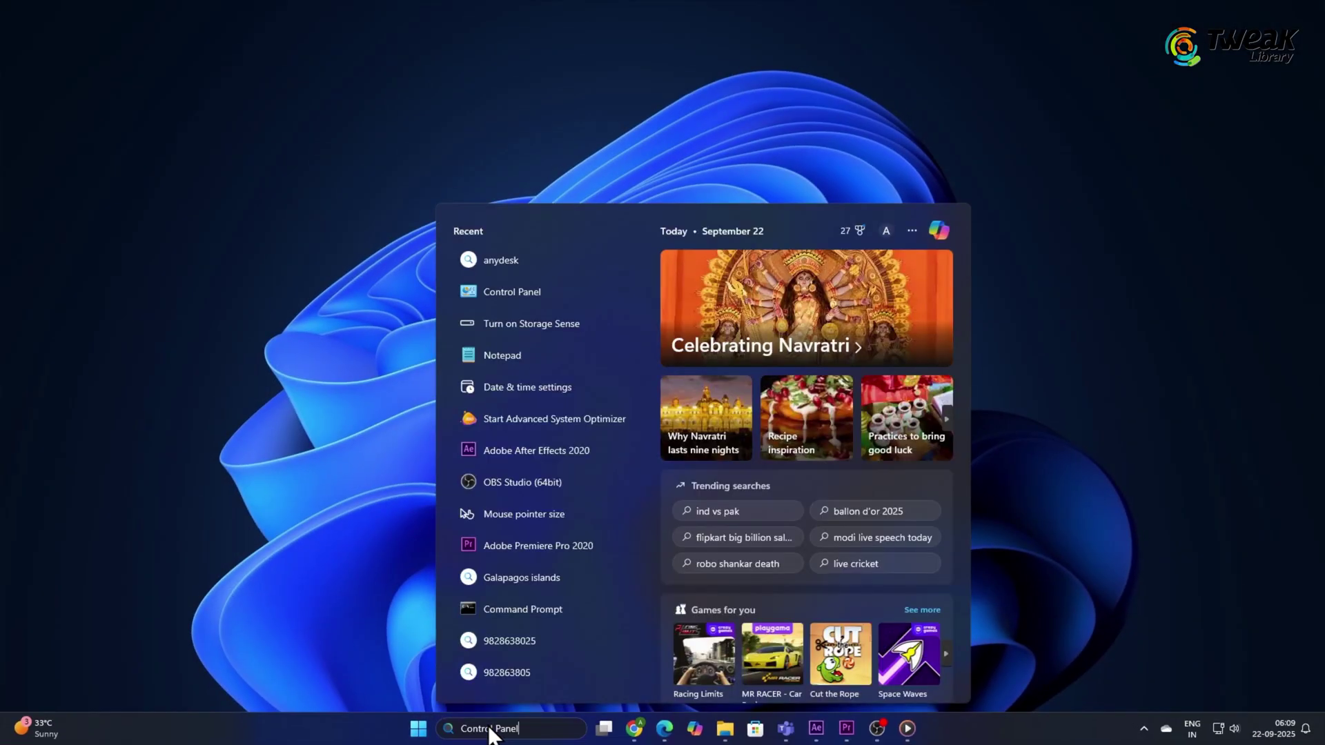
# Step: Unlock the Power Options shutdown settings and save them with Turn on fast startup checked
pyautogui.click(567, 296)
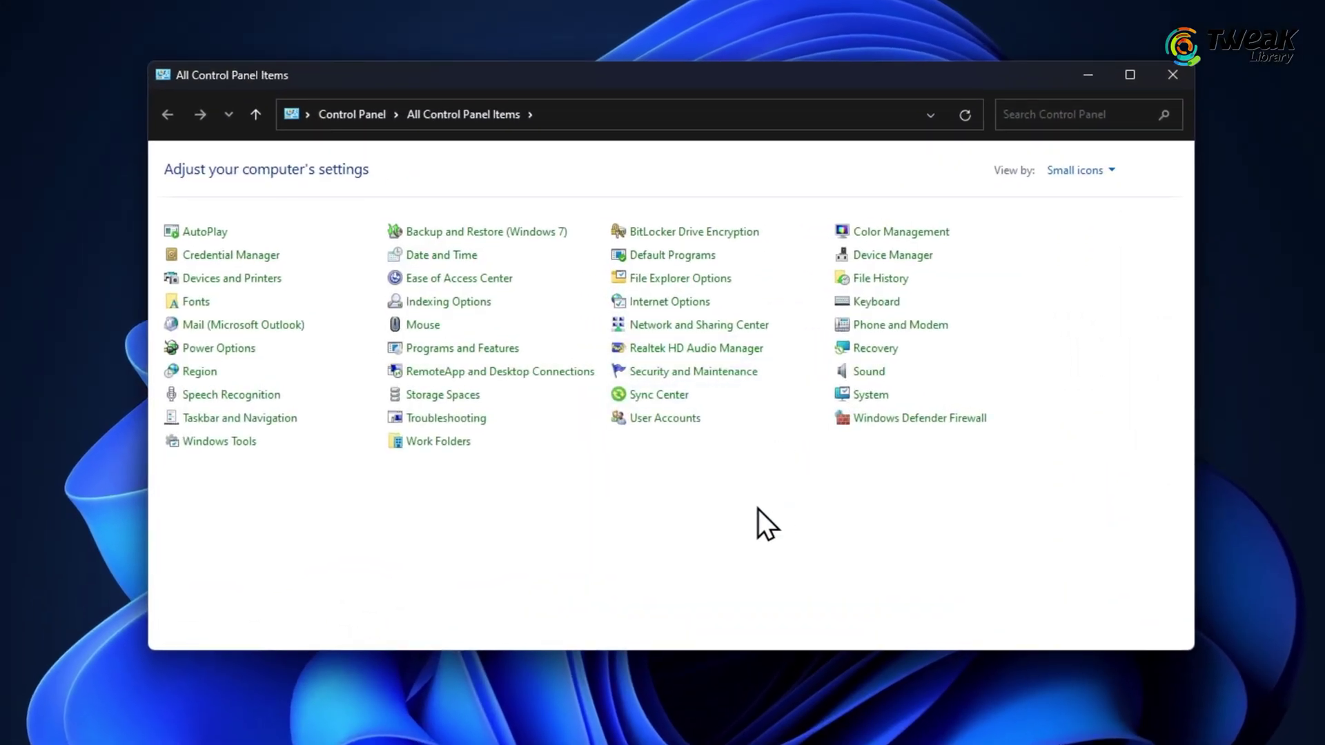
pyautogui.click(227, 349)
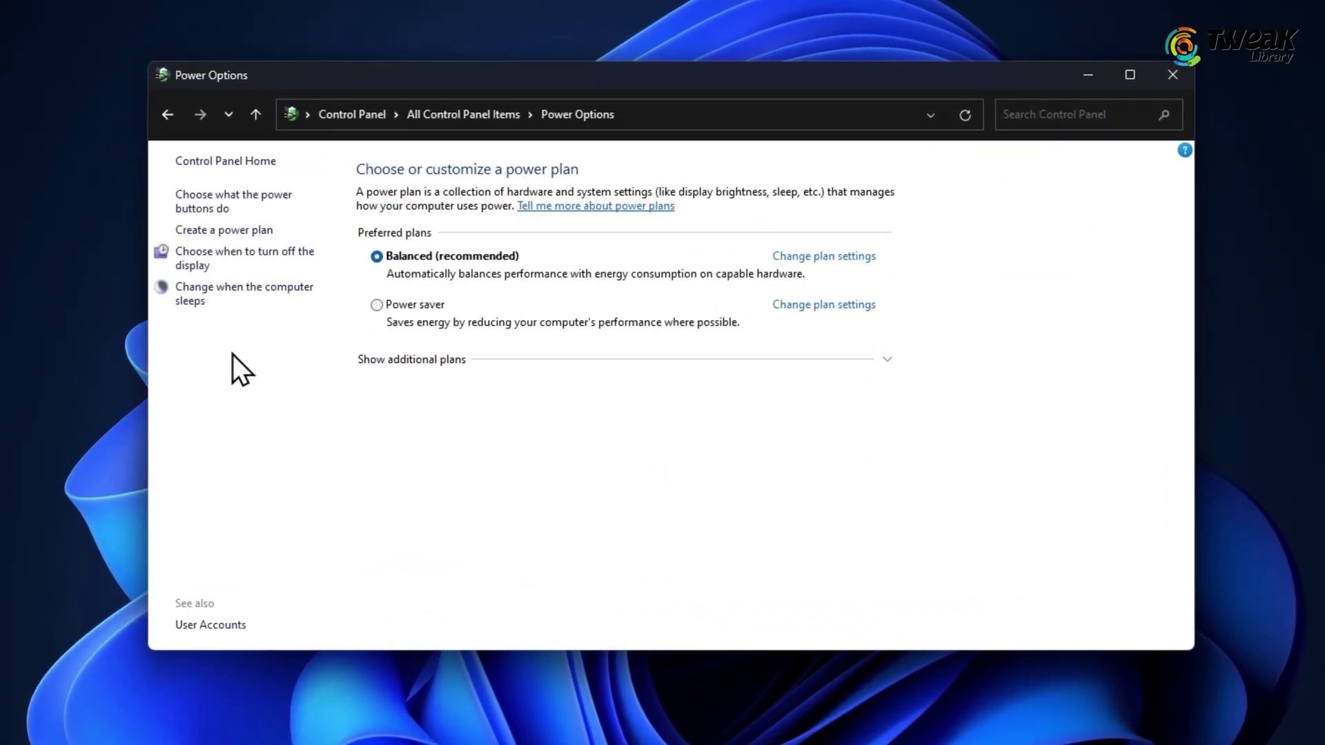
pyautogui.click(259, 200)
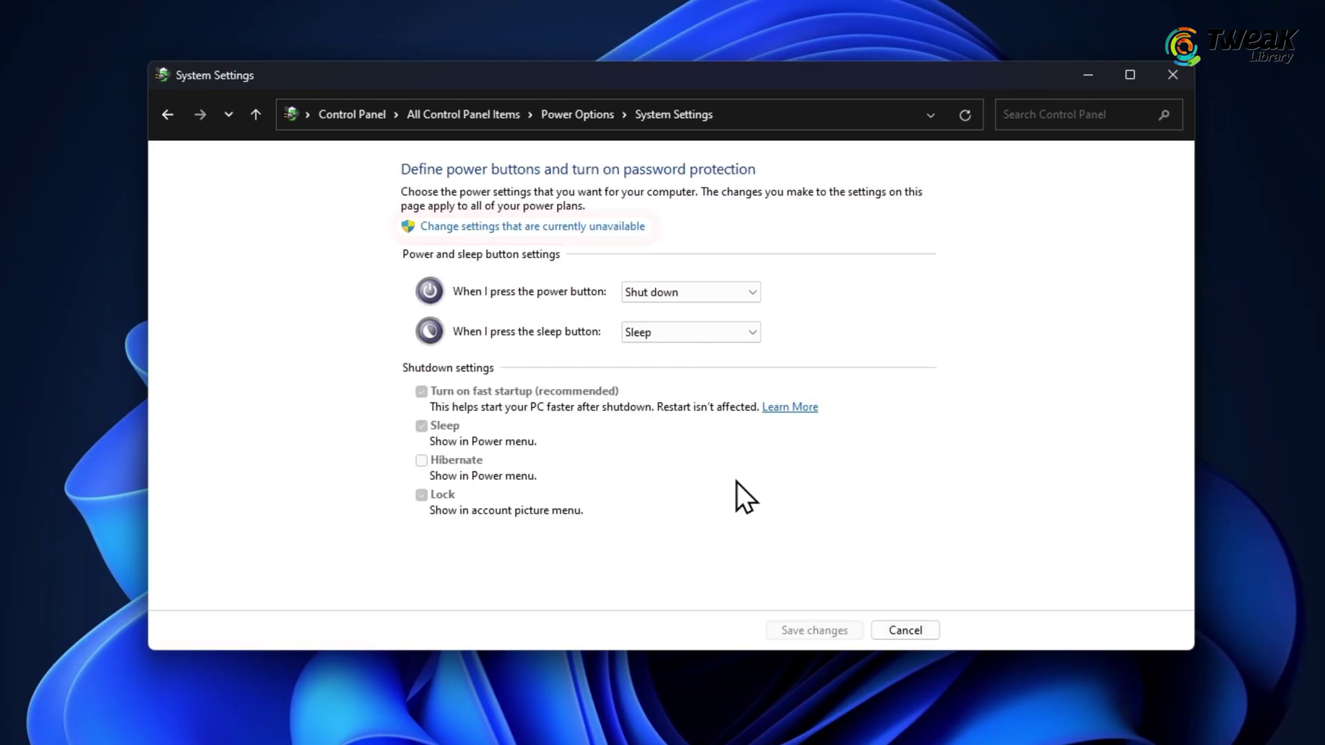
pyautogui.click(499, 230)
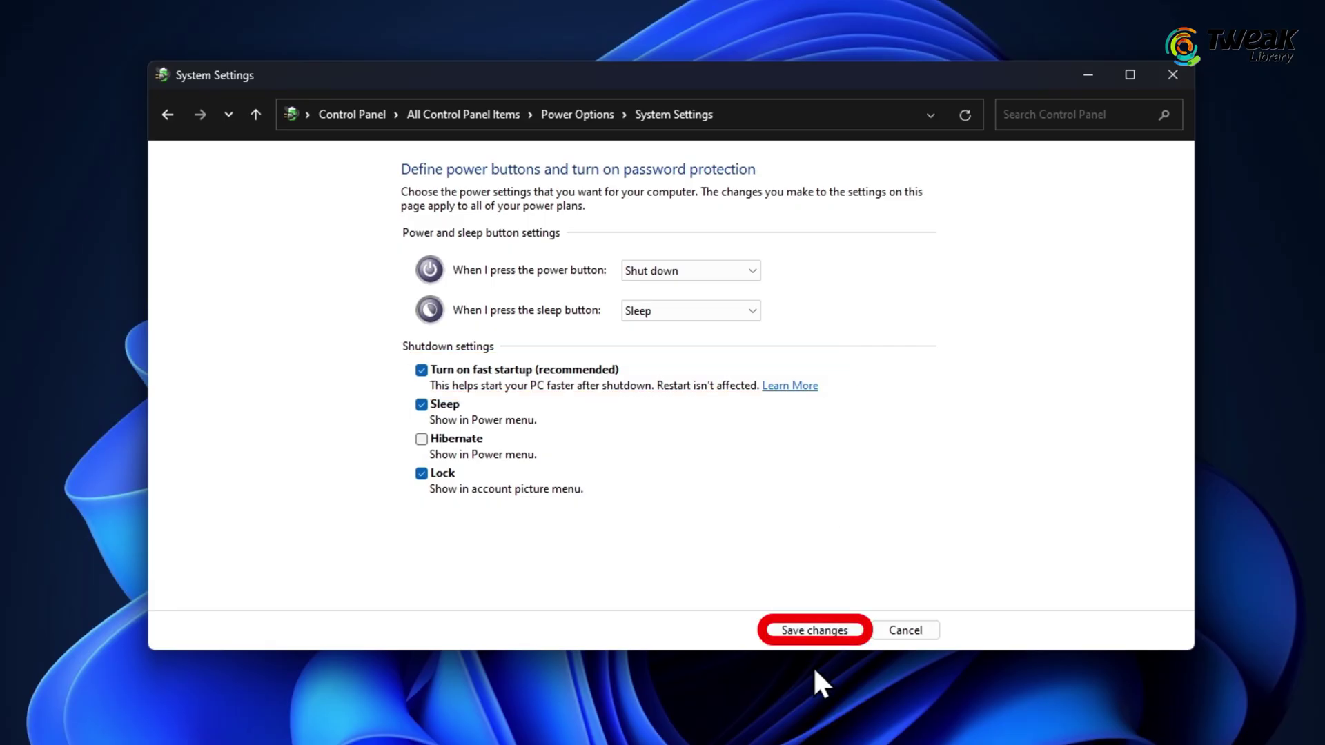
pyautogui.click(801, 634)
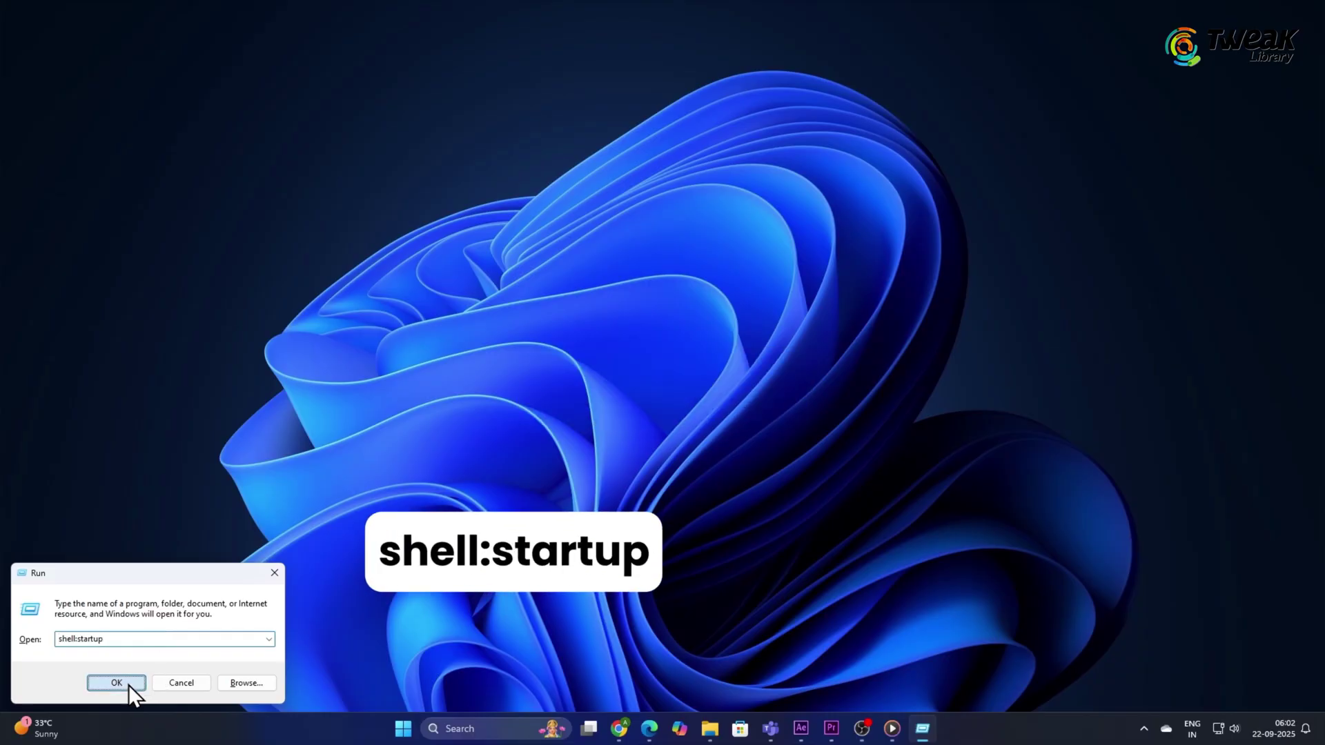
# Step: Run shell:startup to open the Startup folder, which is empty
pyautogui.click(129, 683)
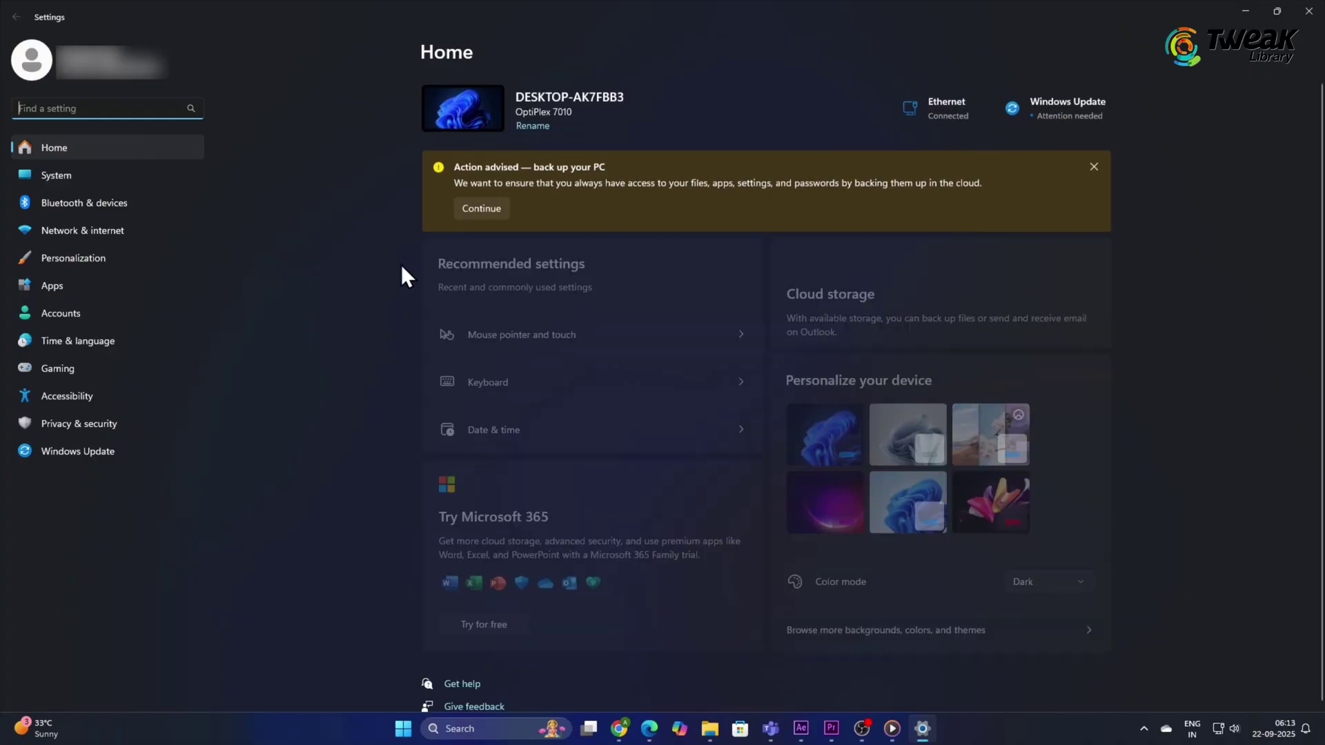
# Step: Open the News app's Advanced options and expand its Let this app run in background dropdown
pyautogui.click(63, 285)
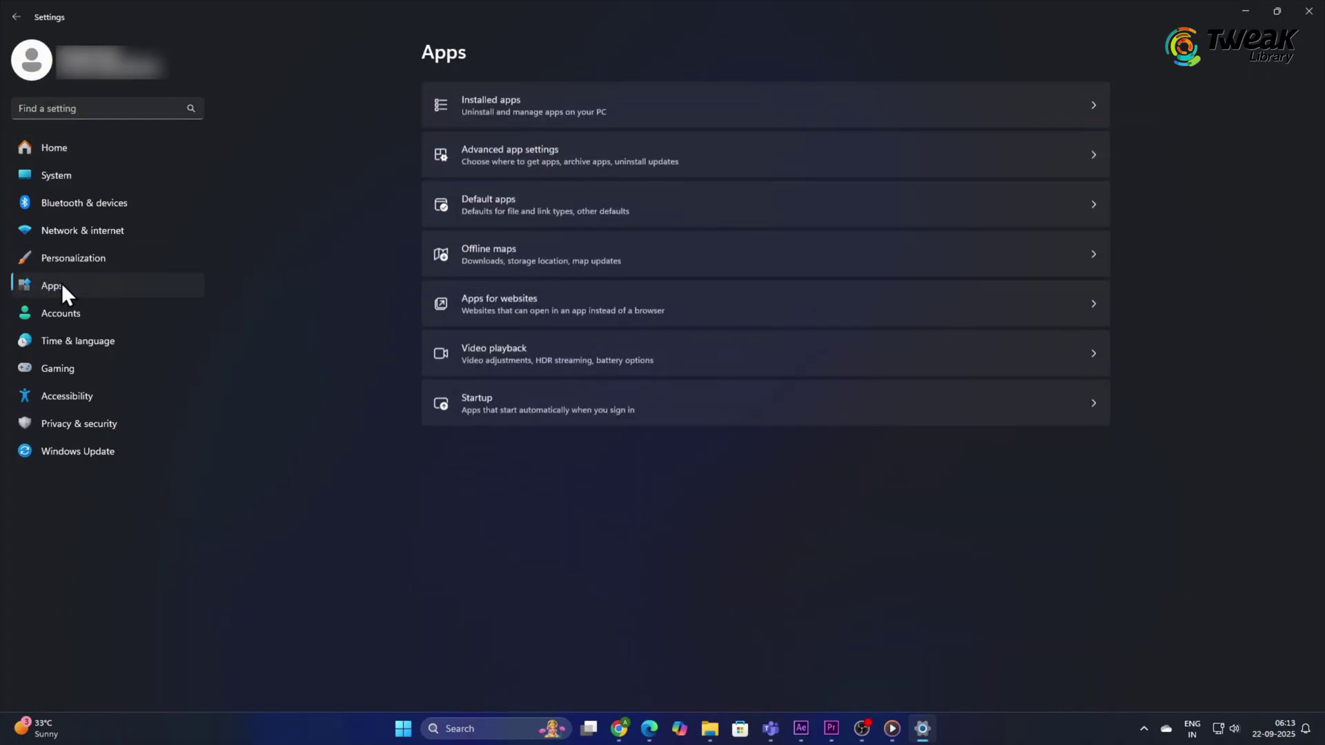
pyautogui.click(618, 105)
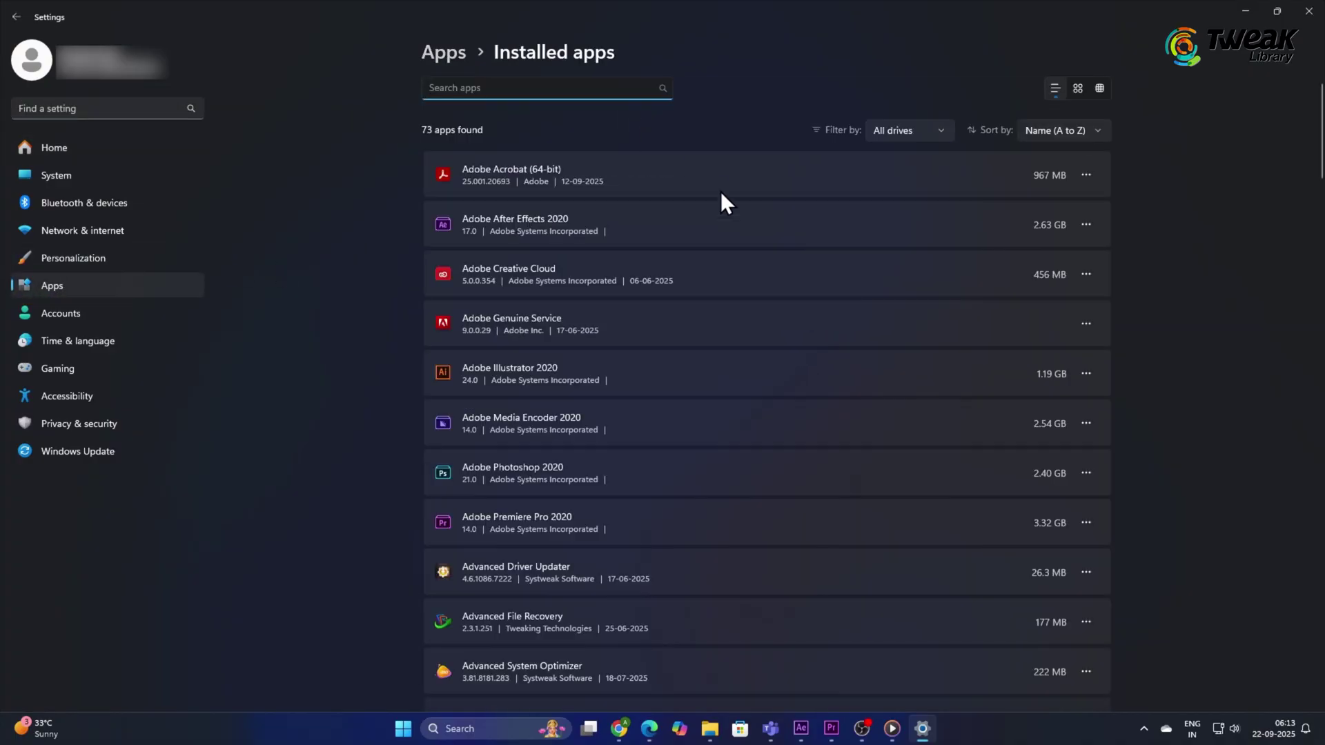
pyautogui.scroll(-20, 797, 354)
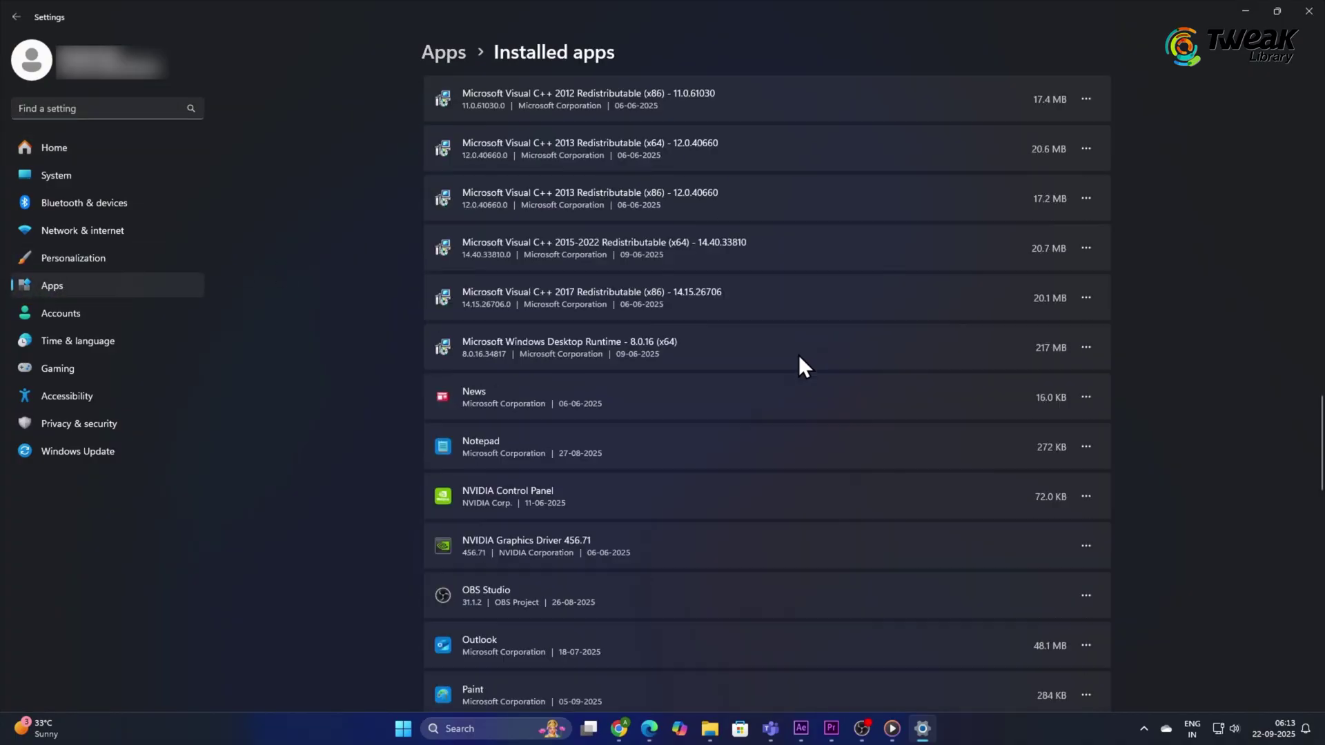
pyautogui.click(1085, 397)
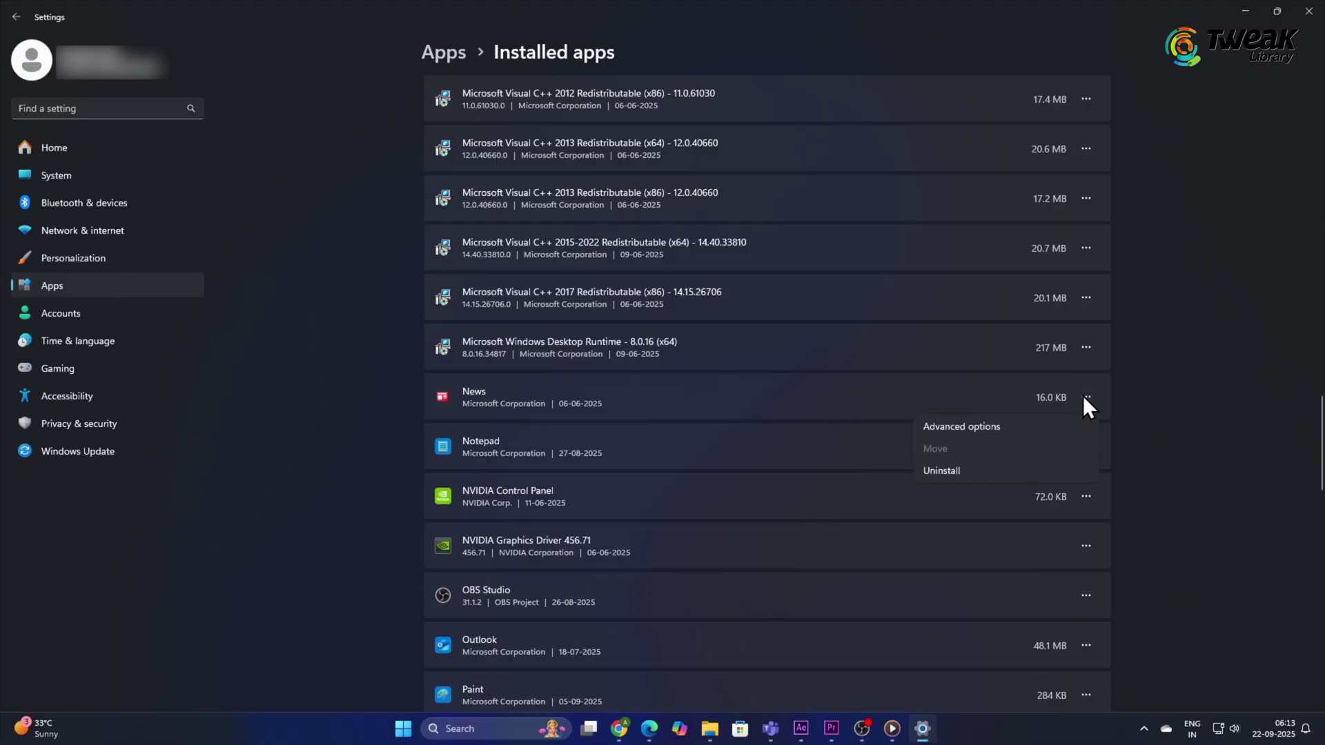
pyautogui.click(988, 426)
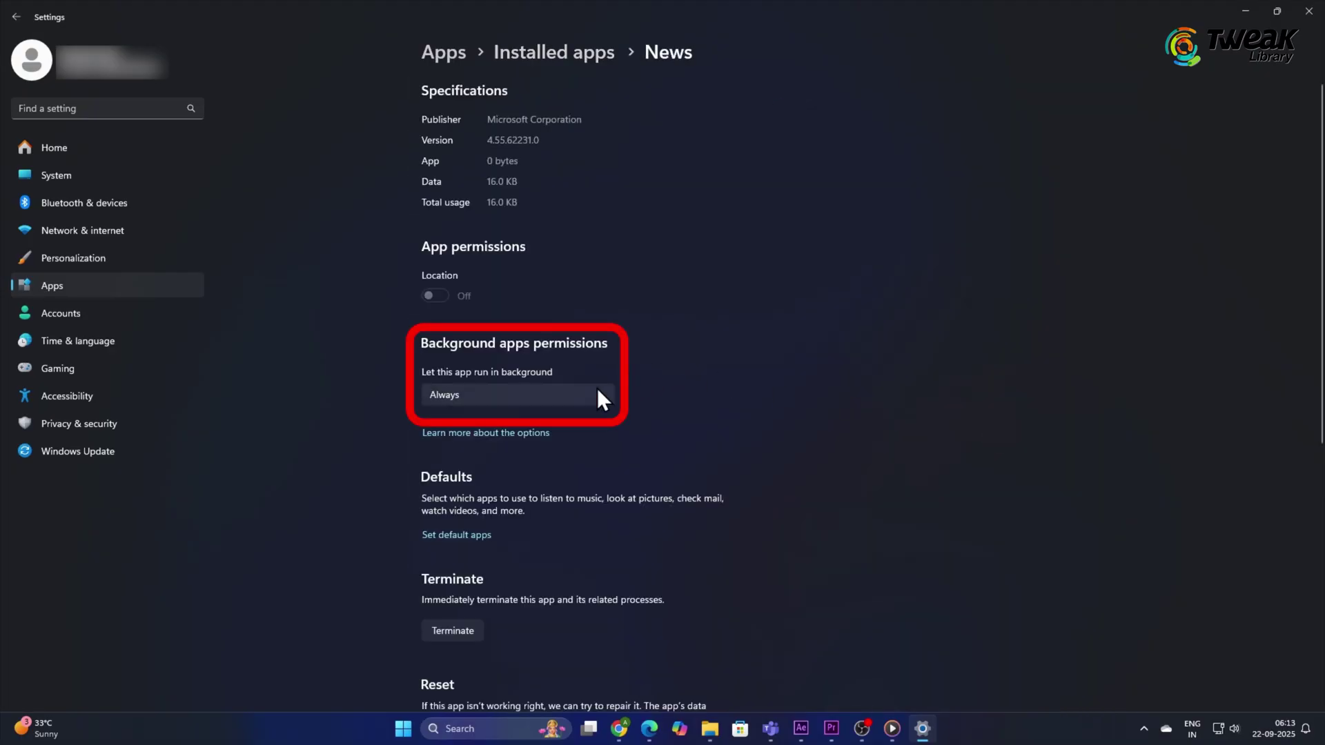
pyautogui.click(595, 395)
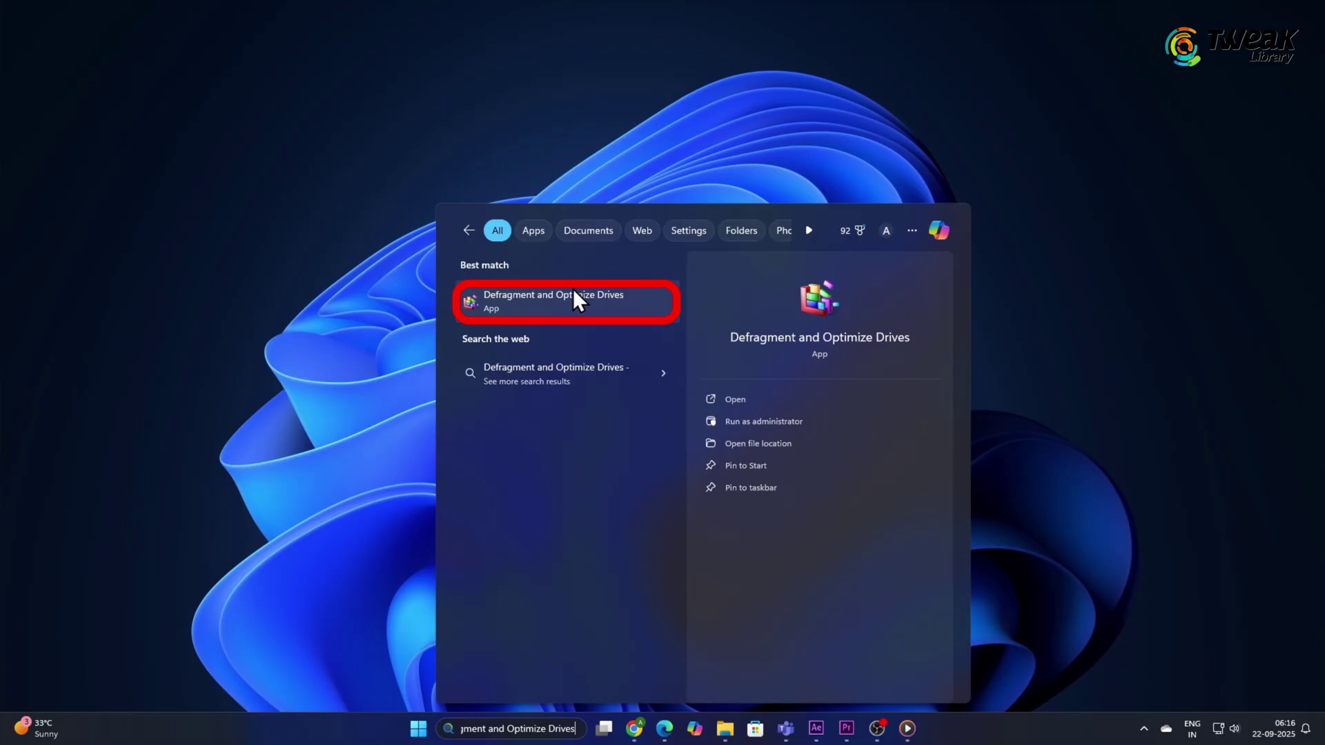
# Step: Open Defragment and Optimize Drives from the search results and select the (F:) drive
pyautogui.click(570, 294)
pyautogui.click(556, 346)
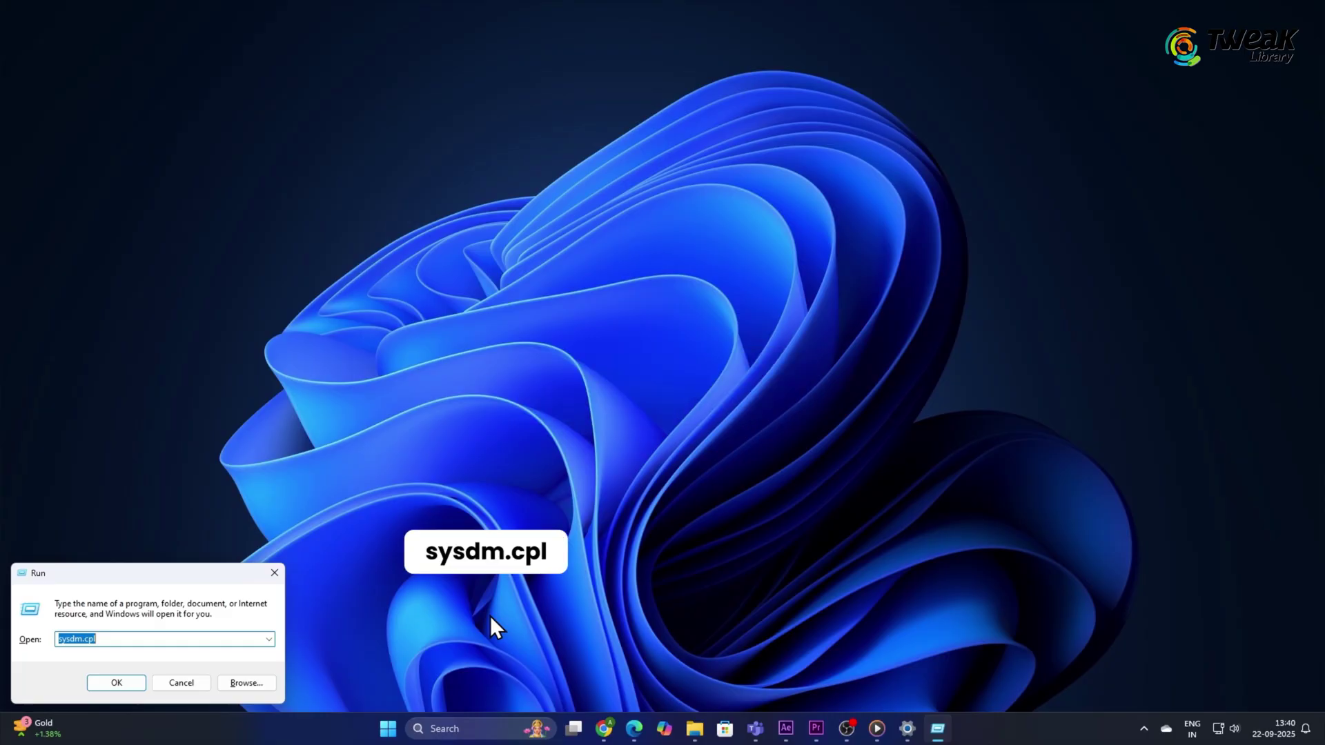
# Step: Set visual effects to Adjust for best performance, then re-tick Smooth-scroll list boxes
pyautogui.click(115, 682)
pyautogui.click(614, 130)
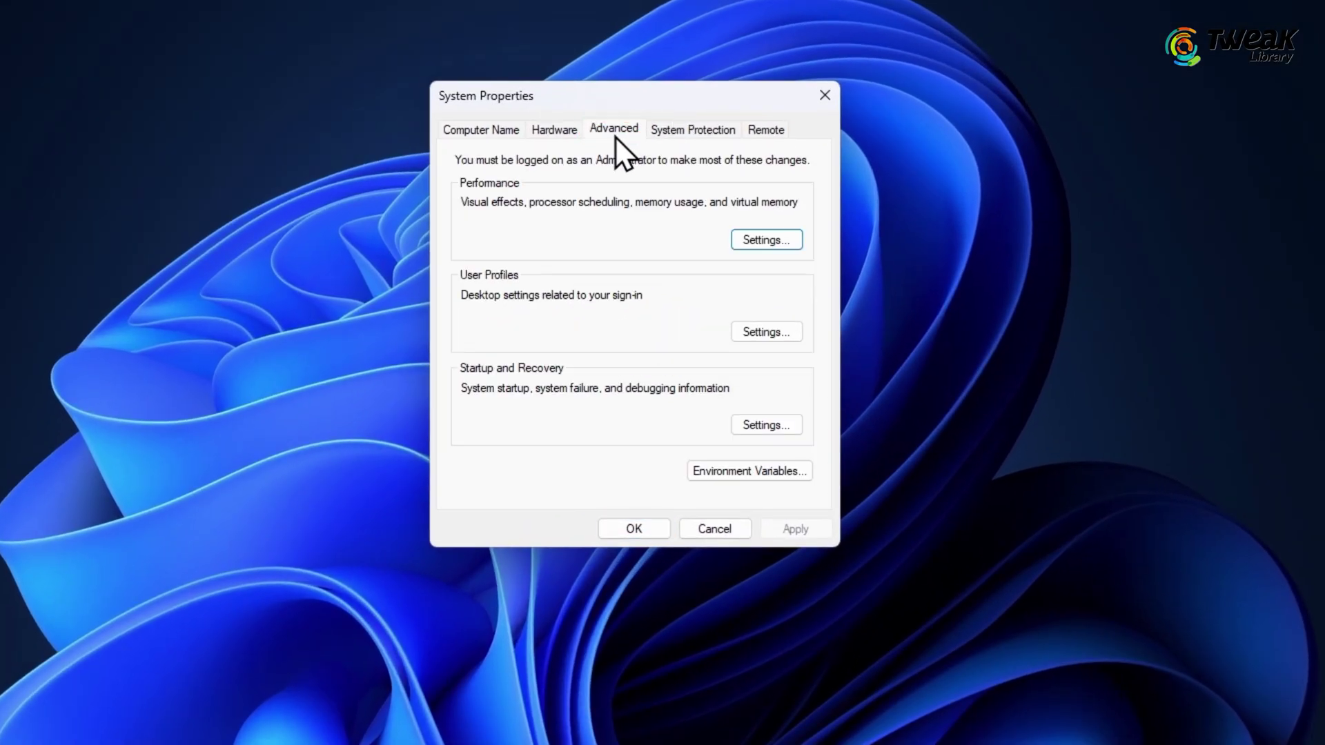
pyautogui.click(775, 243)
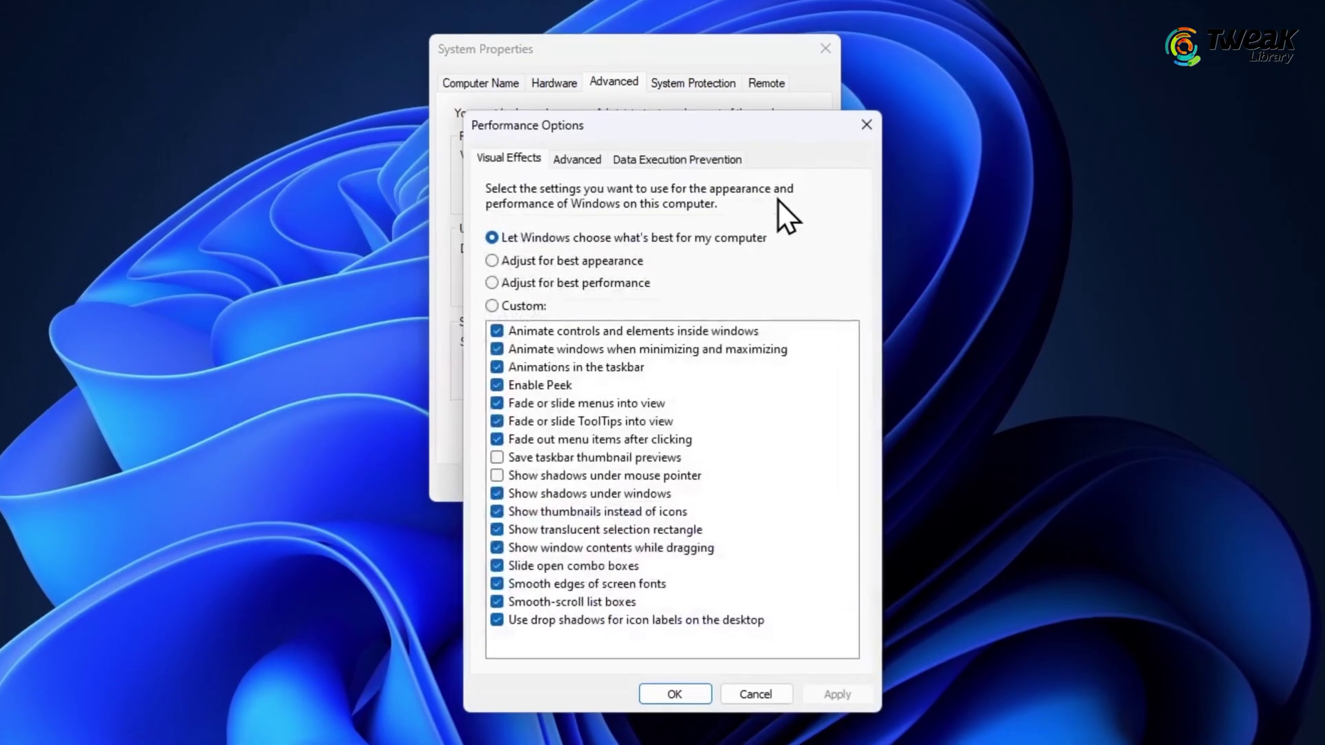
pyautogui.click(492, 277)
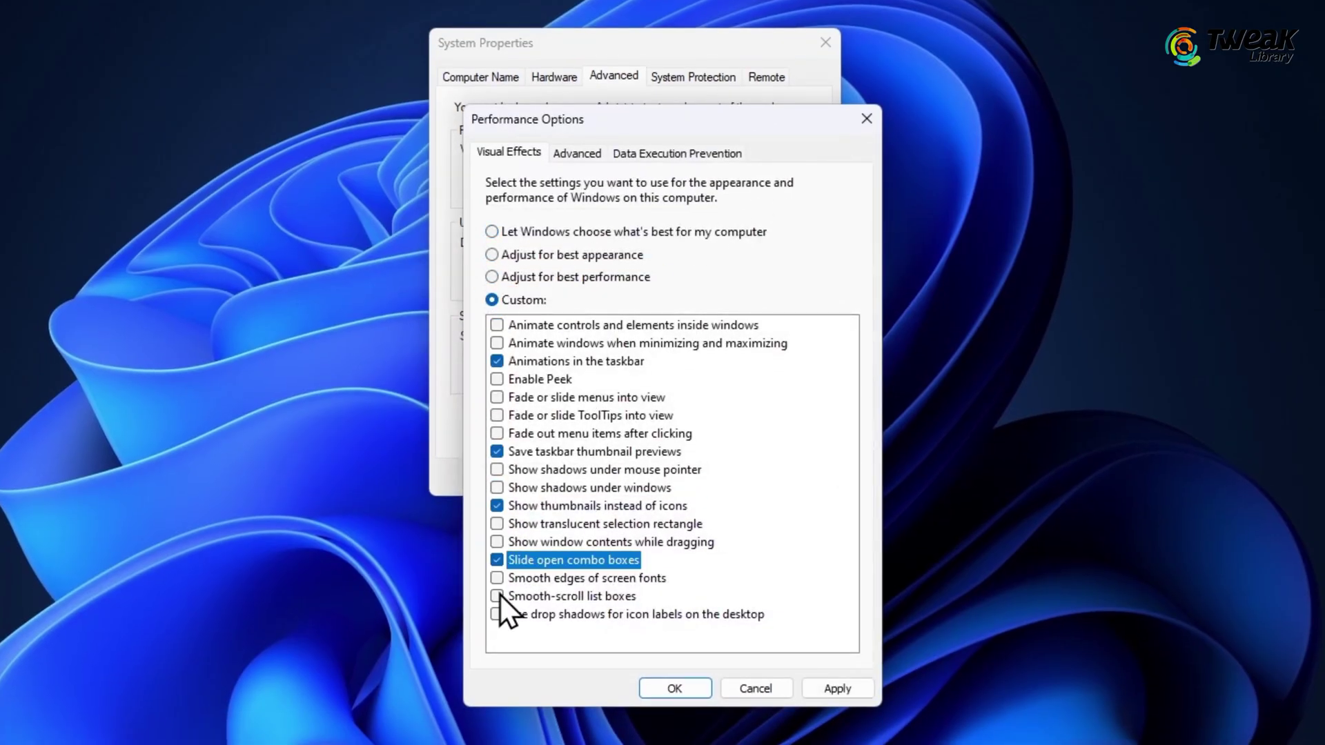
pyautogui.click(497, 596)
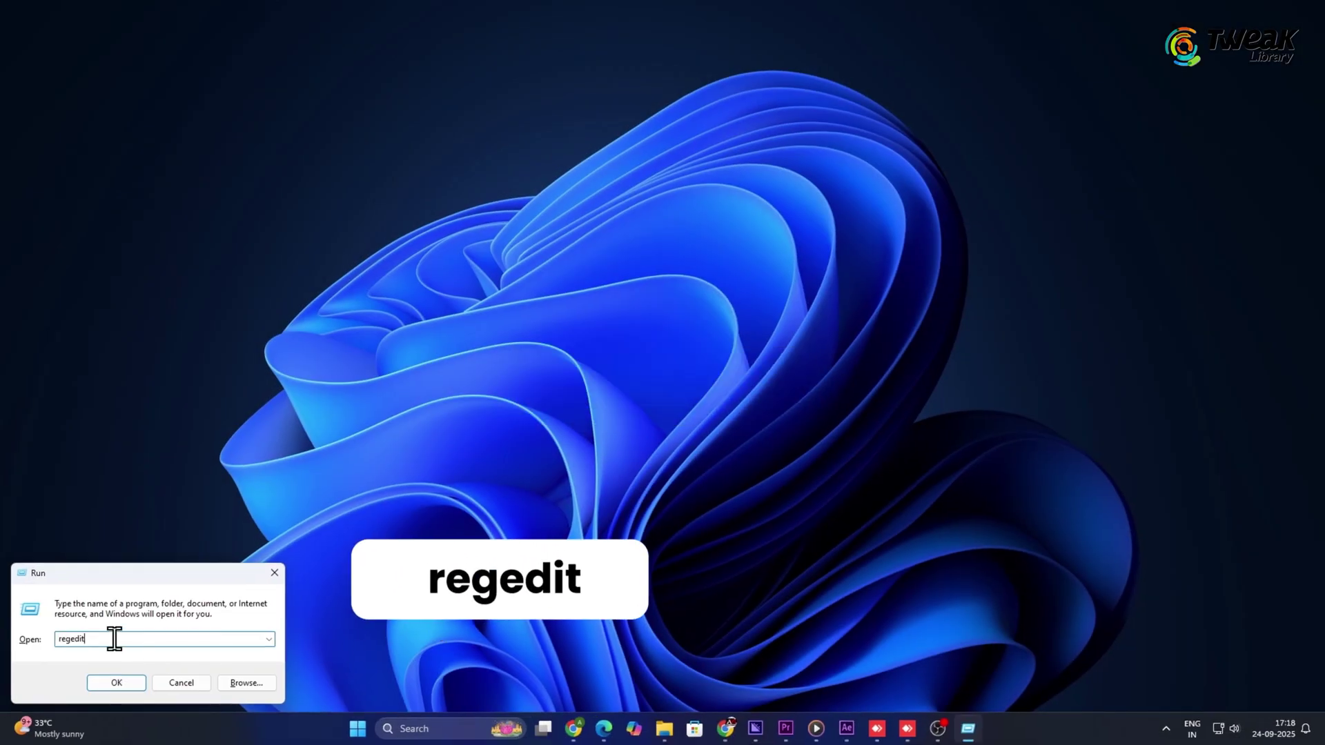
# Step: Open regedit and expand HKCU\Software\Microsoft\Windows\CurrentVersion\Explorer
pyautogui.click(127, 686)
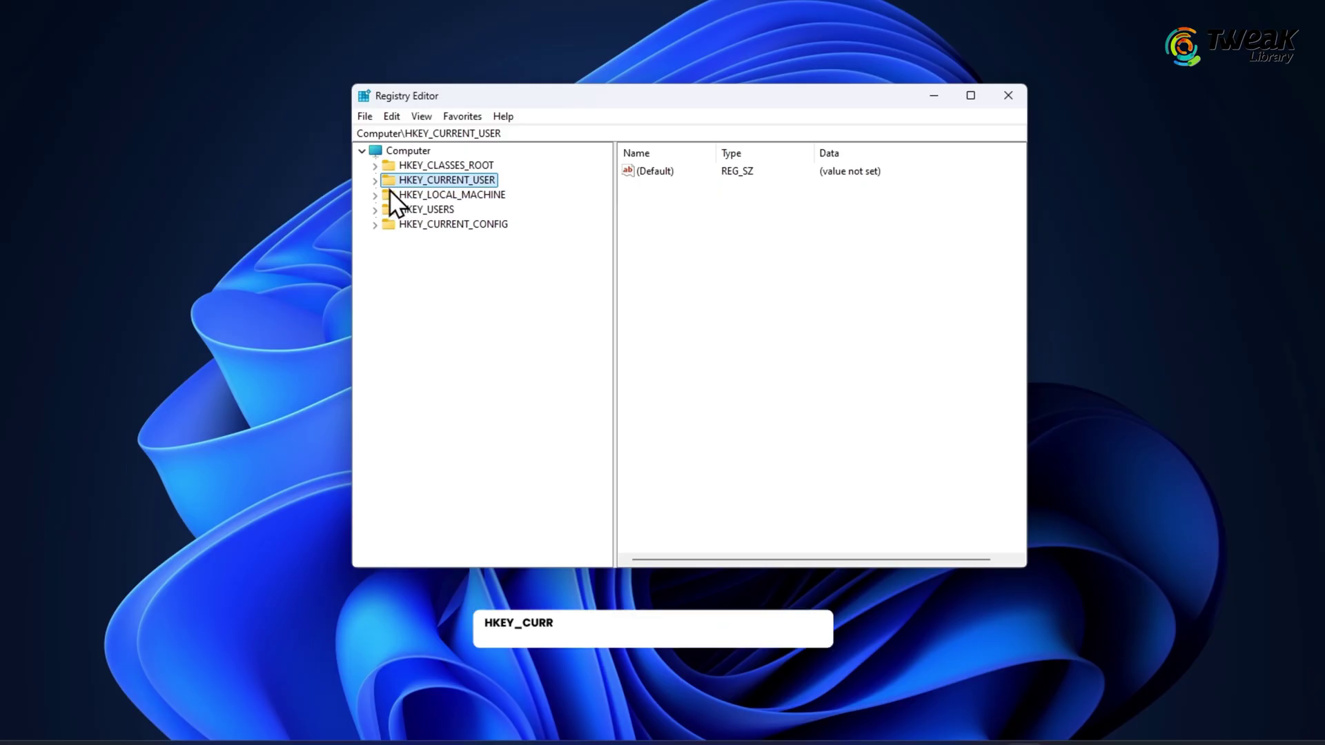
pyautogui.click(375, 180)
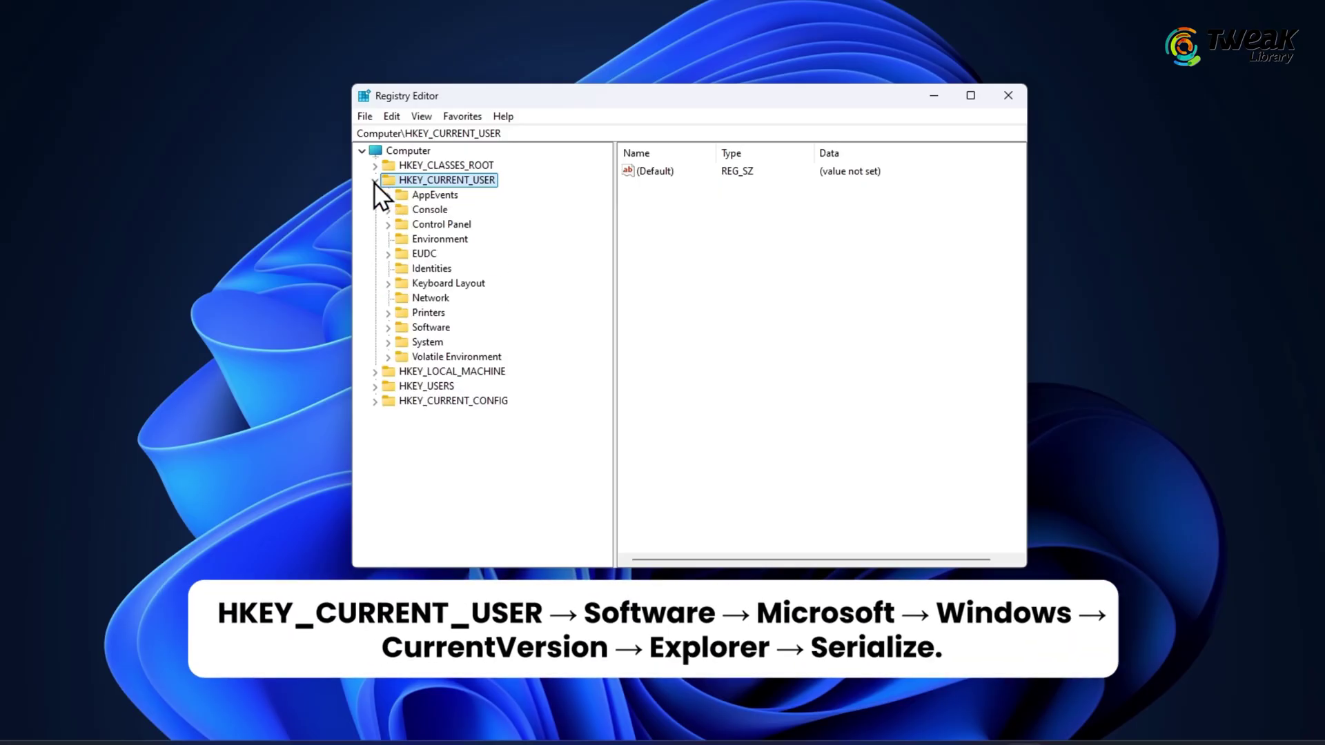
pyautogui.click(387, 329)
pyautogui.click(401, 329)
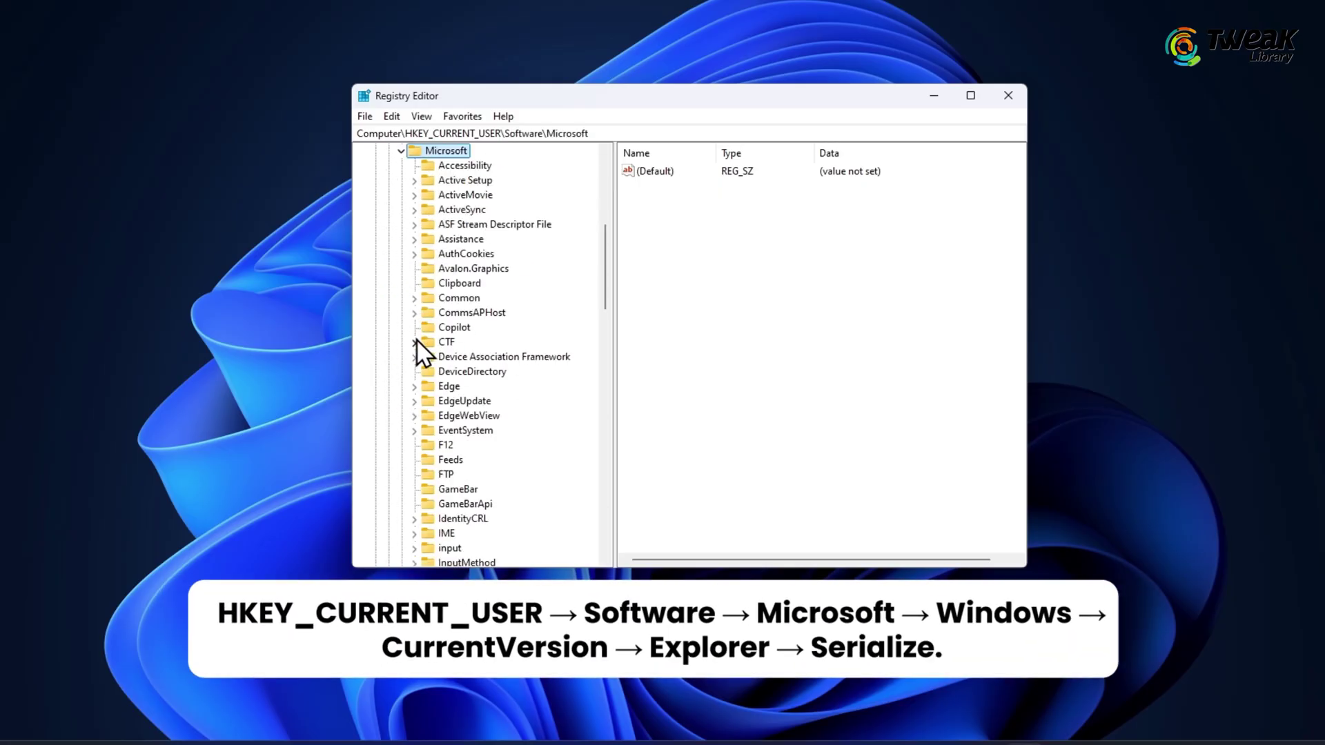
pyautogui.scroll(-10, 417, 414)
pyautogui.click(418, 459)
pyautogui.click(415, 459)
pyautogui.scroll(-2, 417, 414)
pyautogui.click(430, 359)
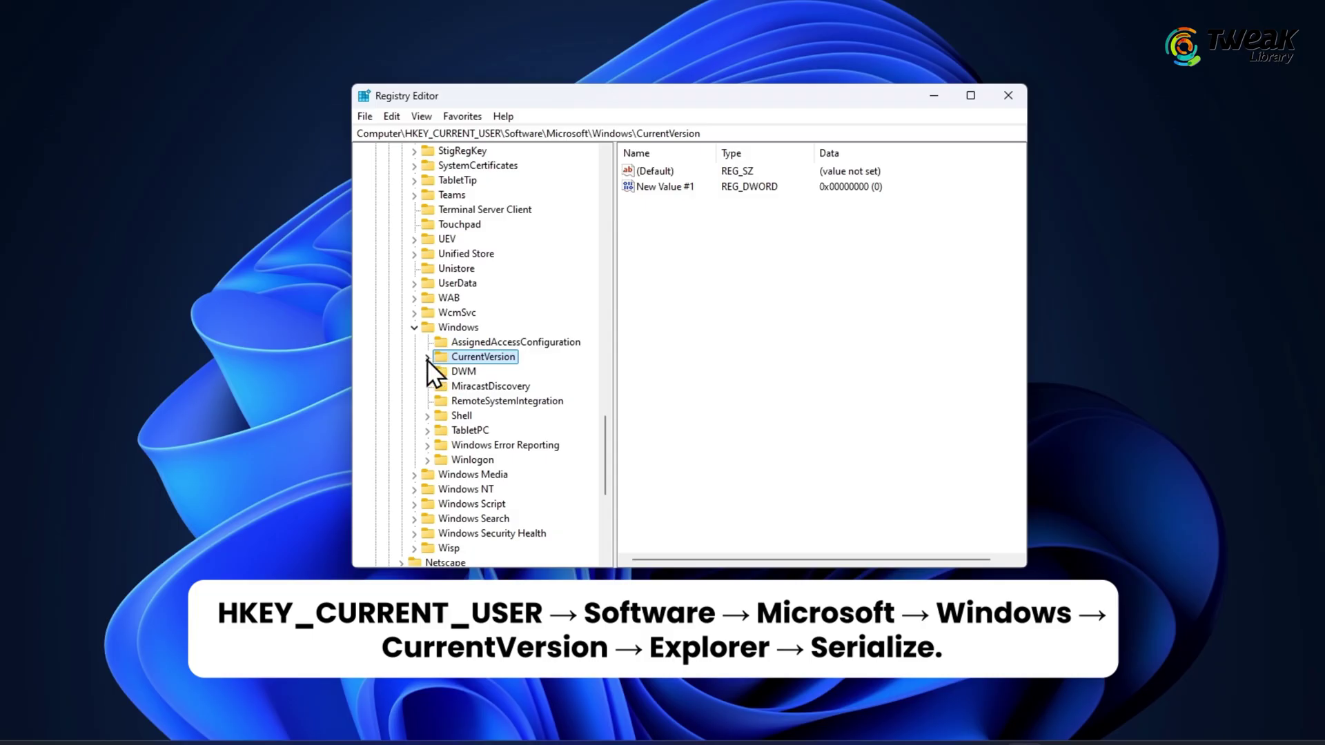
pyautogui.click(427, 358)
pyautogui.scroll(-6, 457, 389)
pyautogui.click(441, 391)
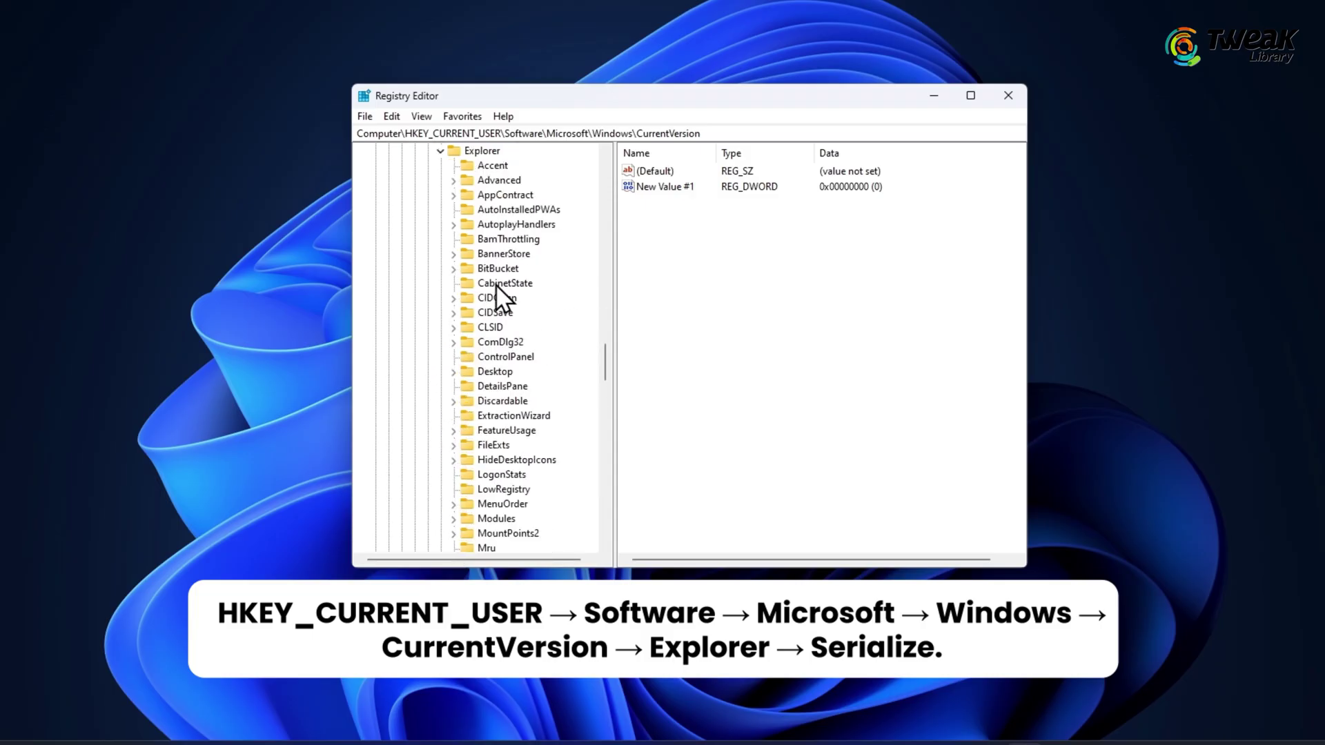
# Step: Create a new key named Serialize under Explorer
pyautogui.rightClick(481, 152)
pyautogui.moveTo(532, 181)
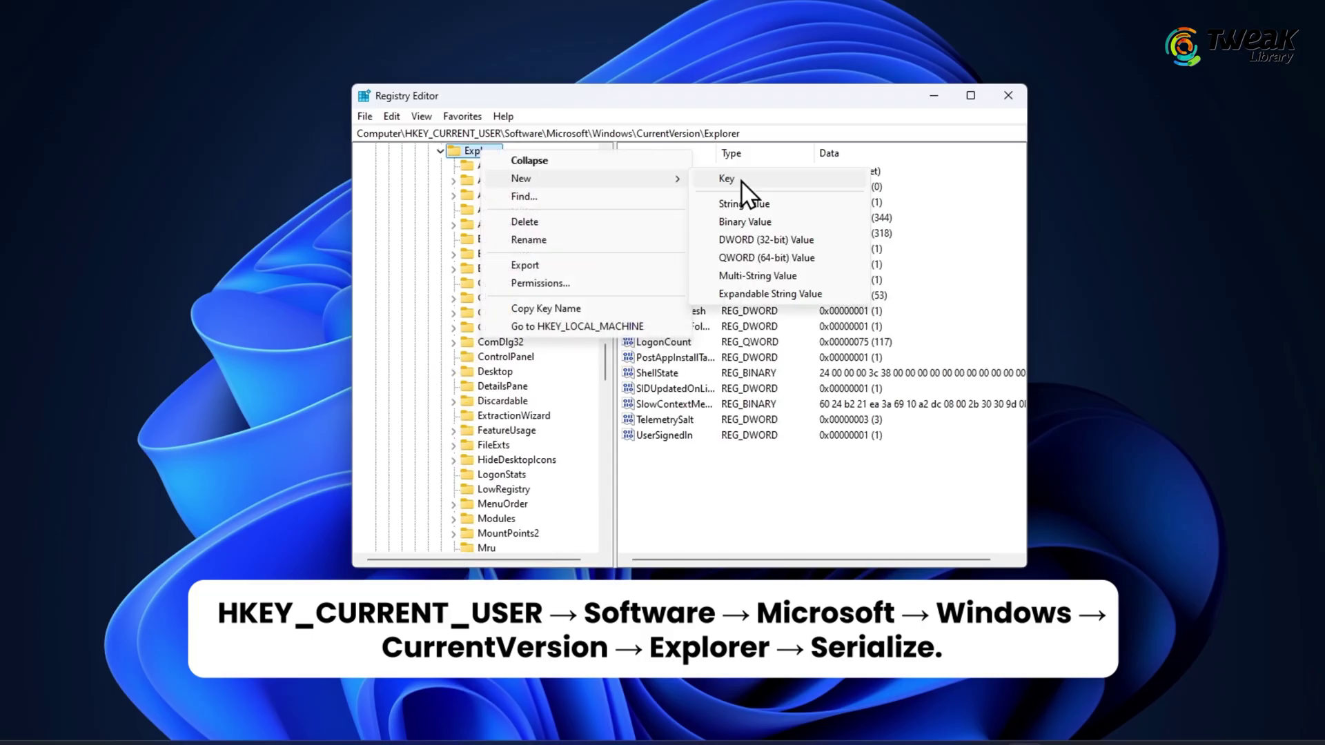
pyautogui.click(739, 186)
pyautogui.write('Serialize')
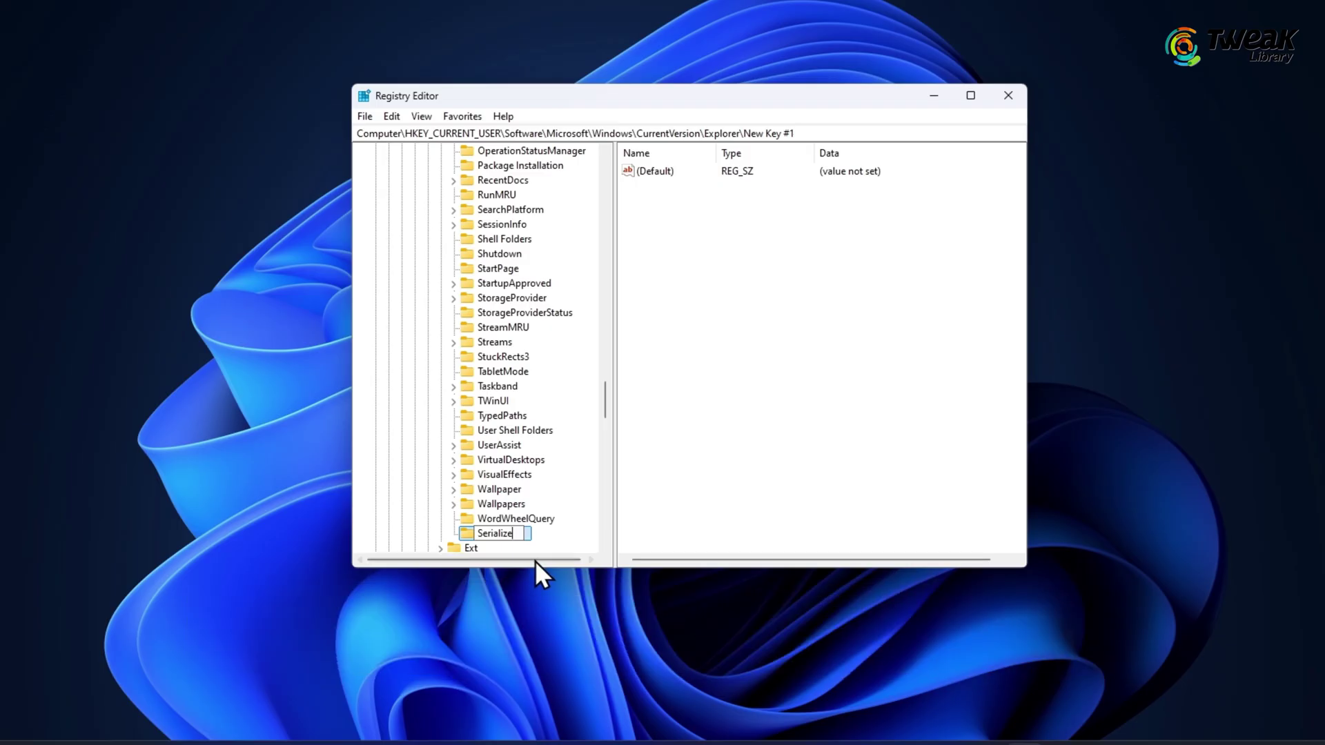
pyautogui.click(540, 536)
# Step: Add a DWORD value StartupDelayInMSec to Serialize with data 0
pyautogui.click(643, 202)
pyautogui.moveTo(697, 215)
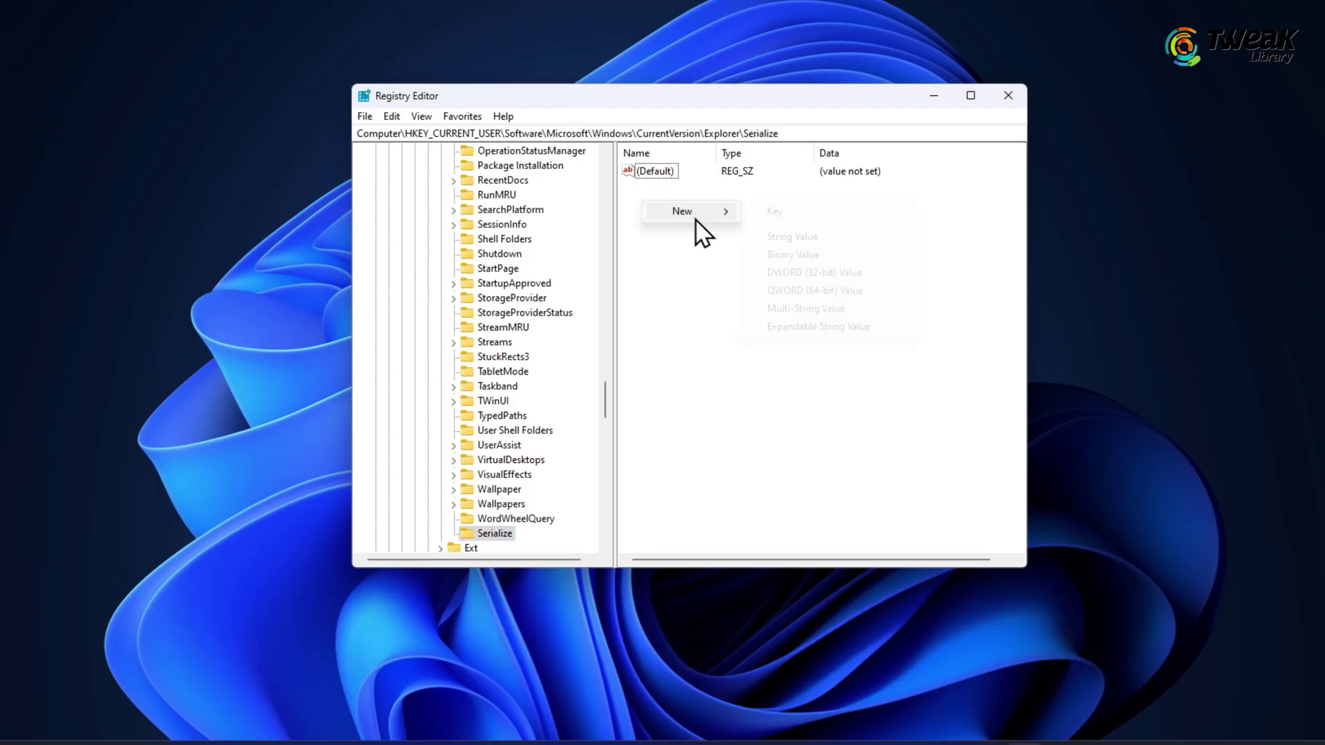
pyautogui.click(807, 273)
pyautogui.write('StartupDelayInMSec')
pyautogui.rightClick(668, 193)
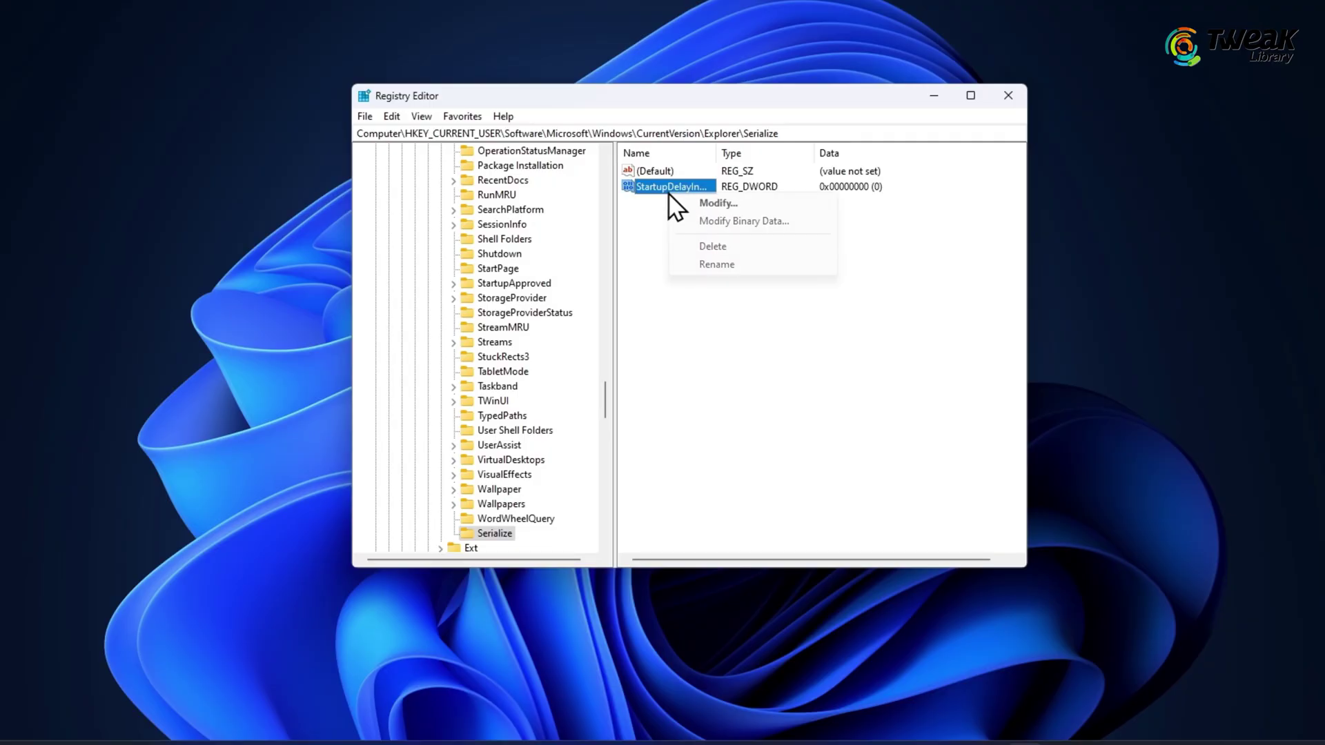
pyautogui.click(709, 200)
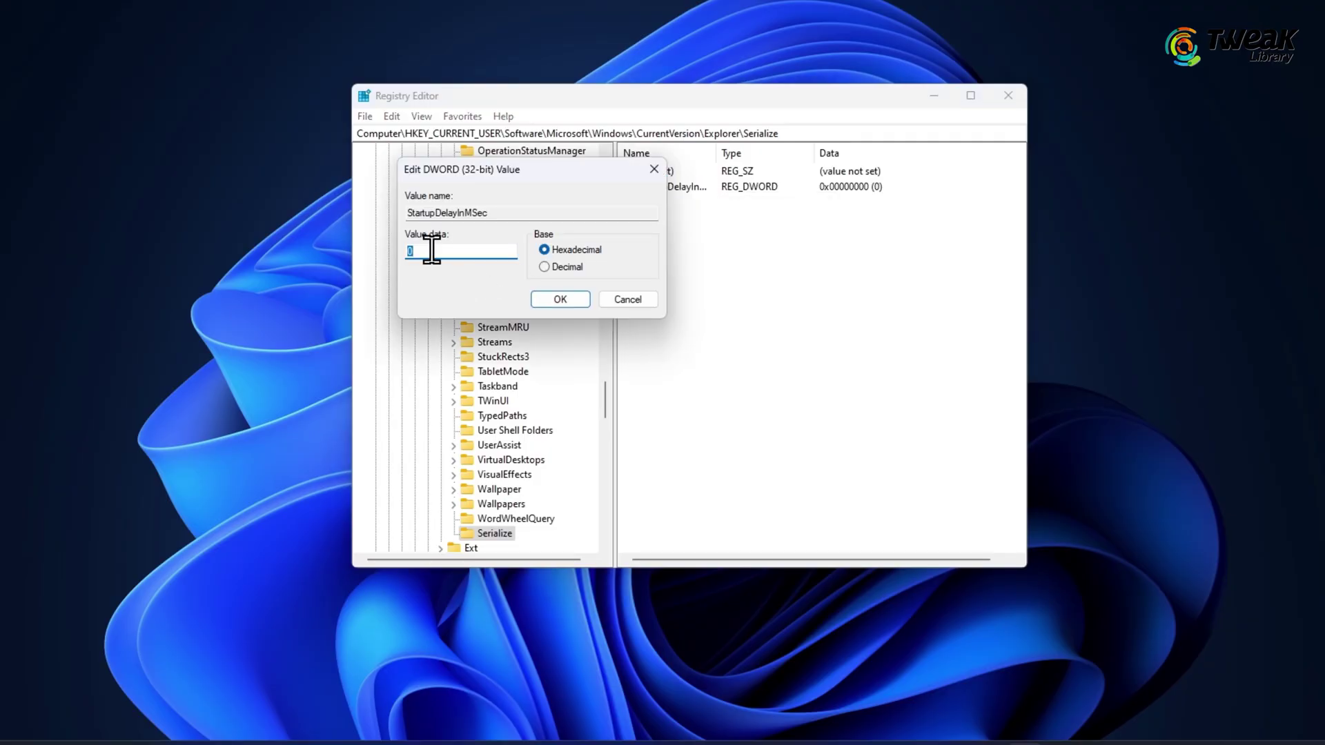
pyautogui.press('Return')
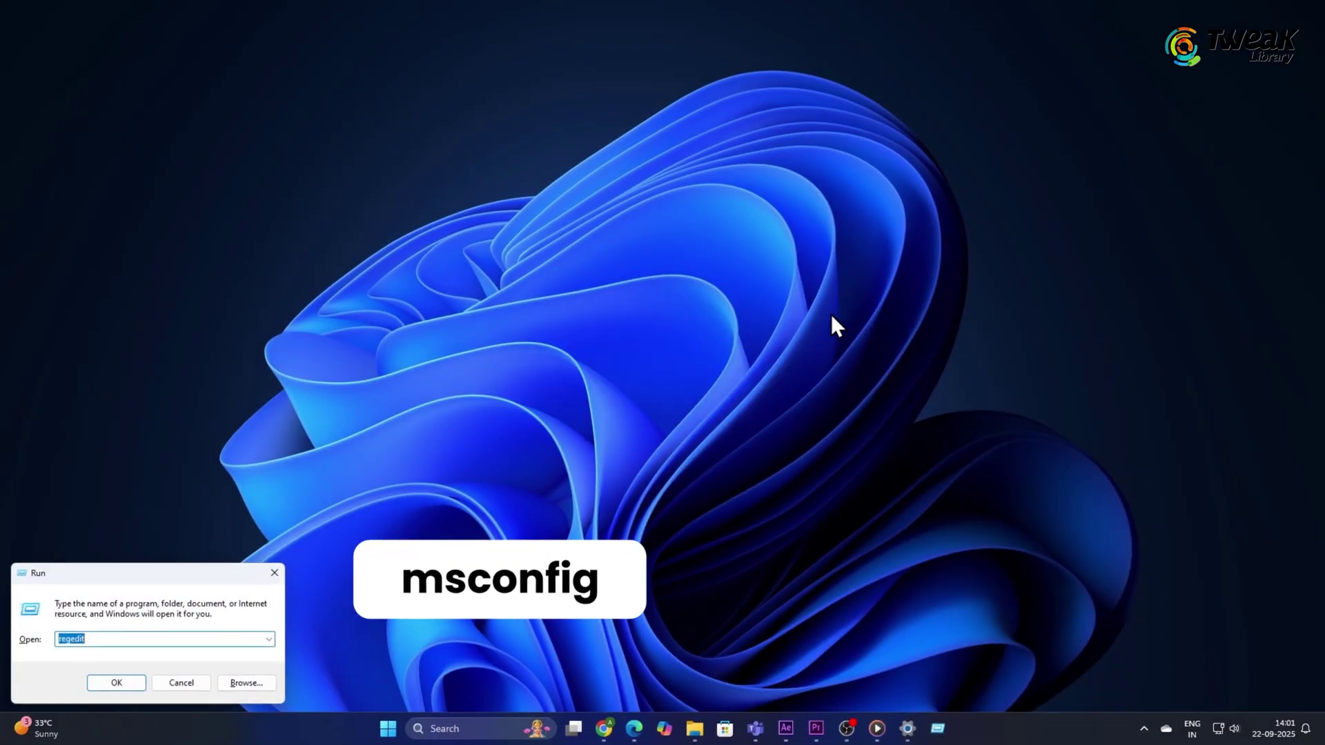
# Step: Run msconfig and tick Hide all Microsoft services on the Services tab
pyautogui.write('msconfig')
pyautogui.click(100, 678)
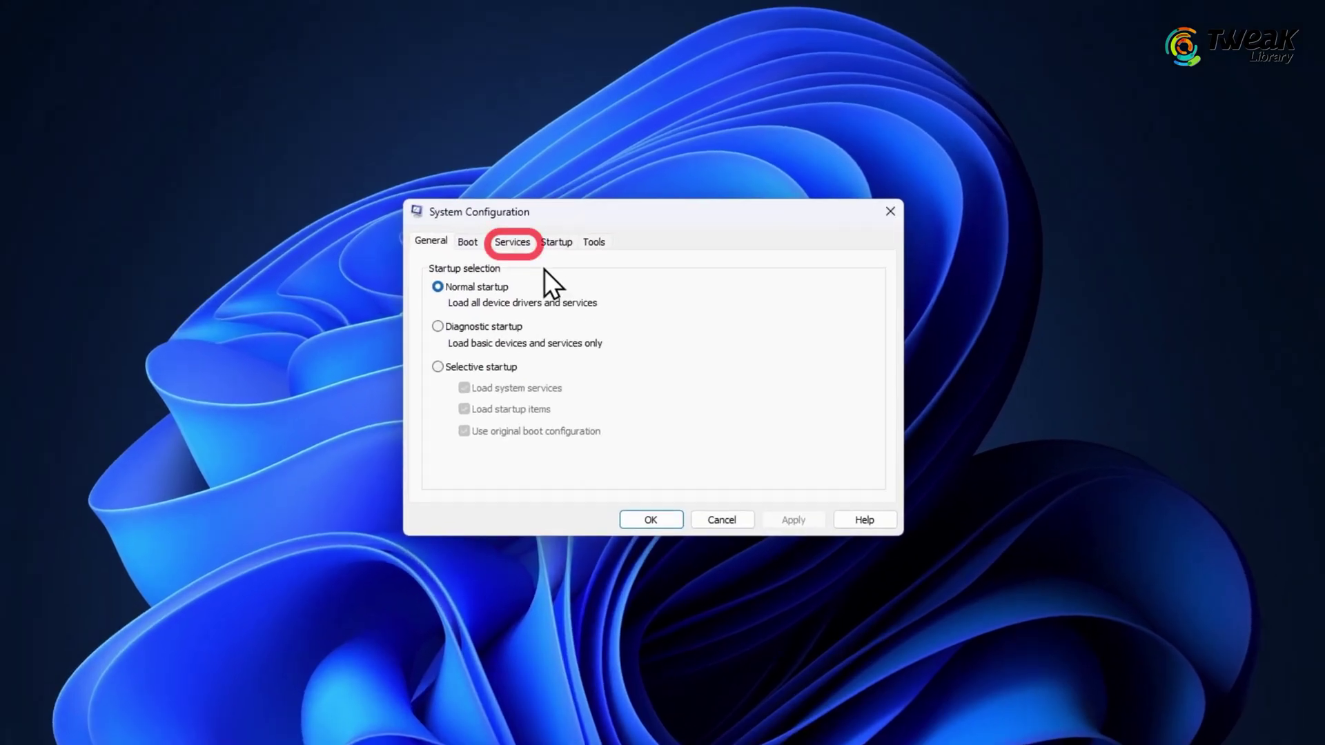
pyautogui.click(513, 241)
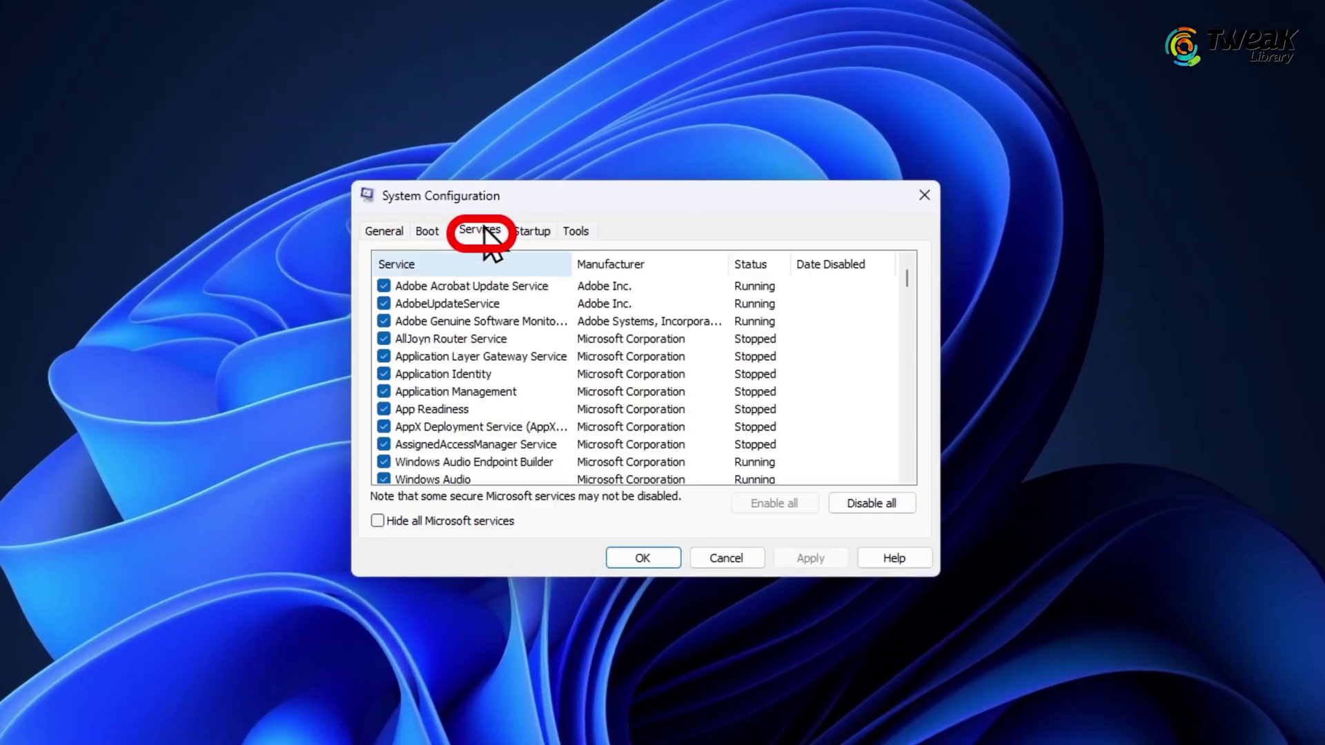
pyautogui.click(380, 522)
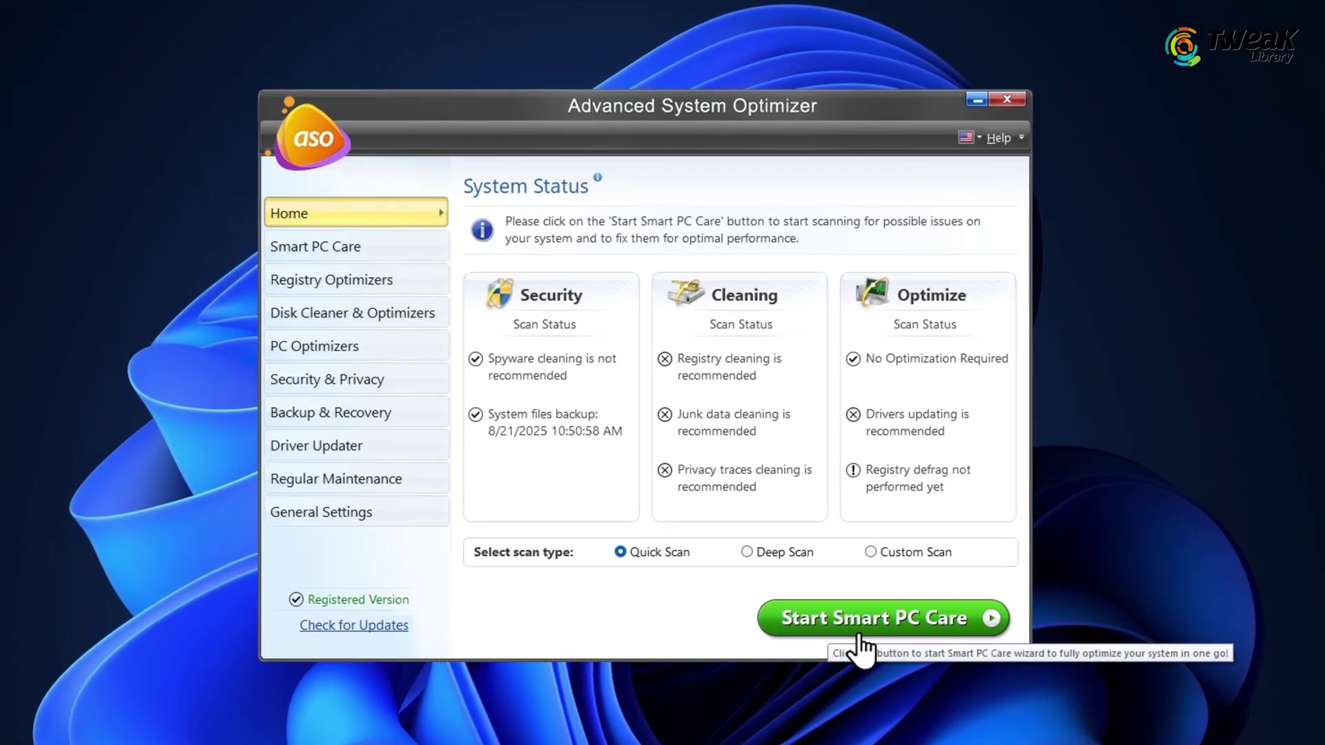
# Step: Start a Smart PC Care quick scan, then stop it after 102 junk-file and 407 privacy-trace issues
pyautogui.click(859, 633)
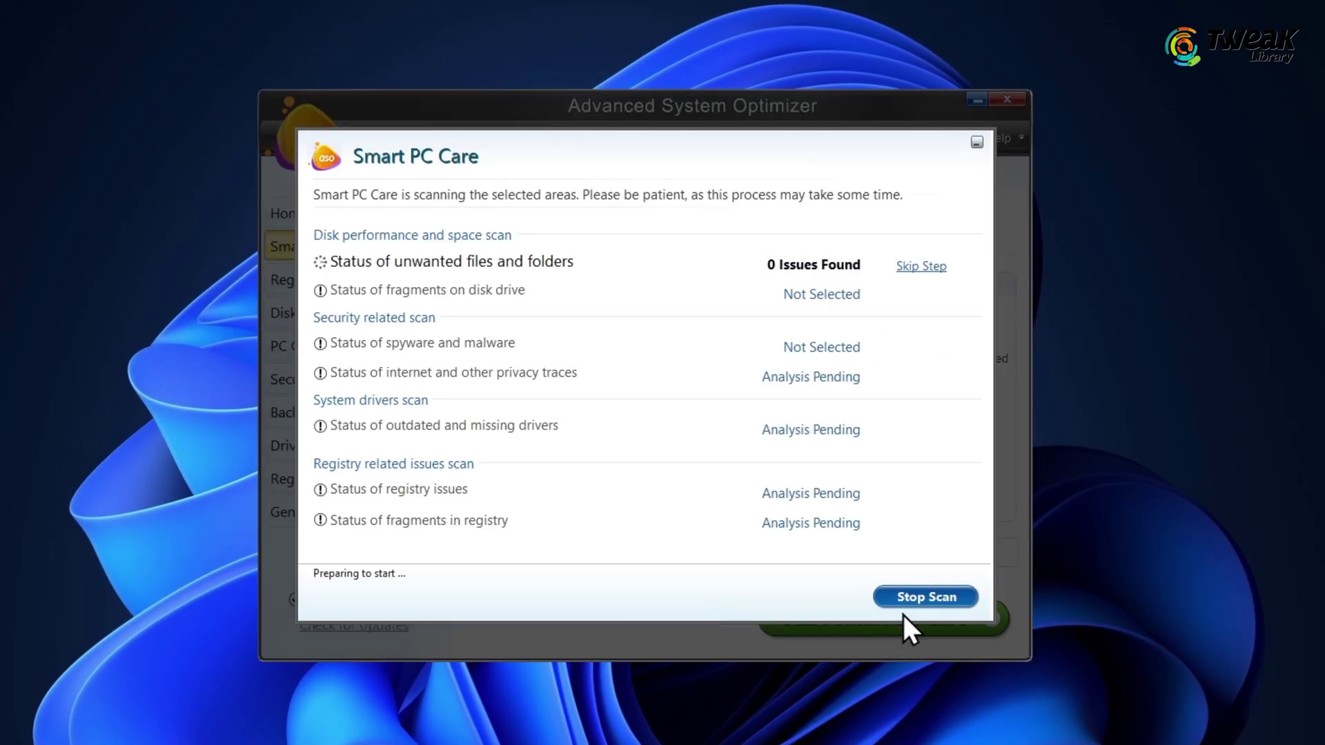
pyautogui.click(940, 603)
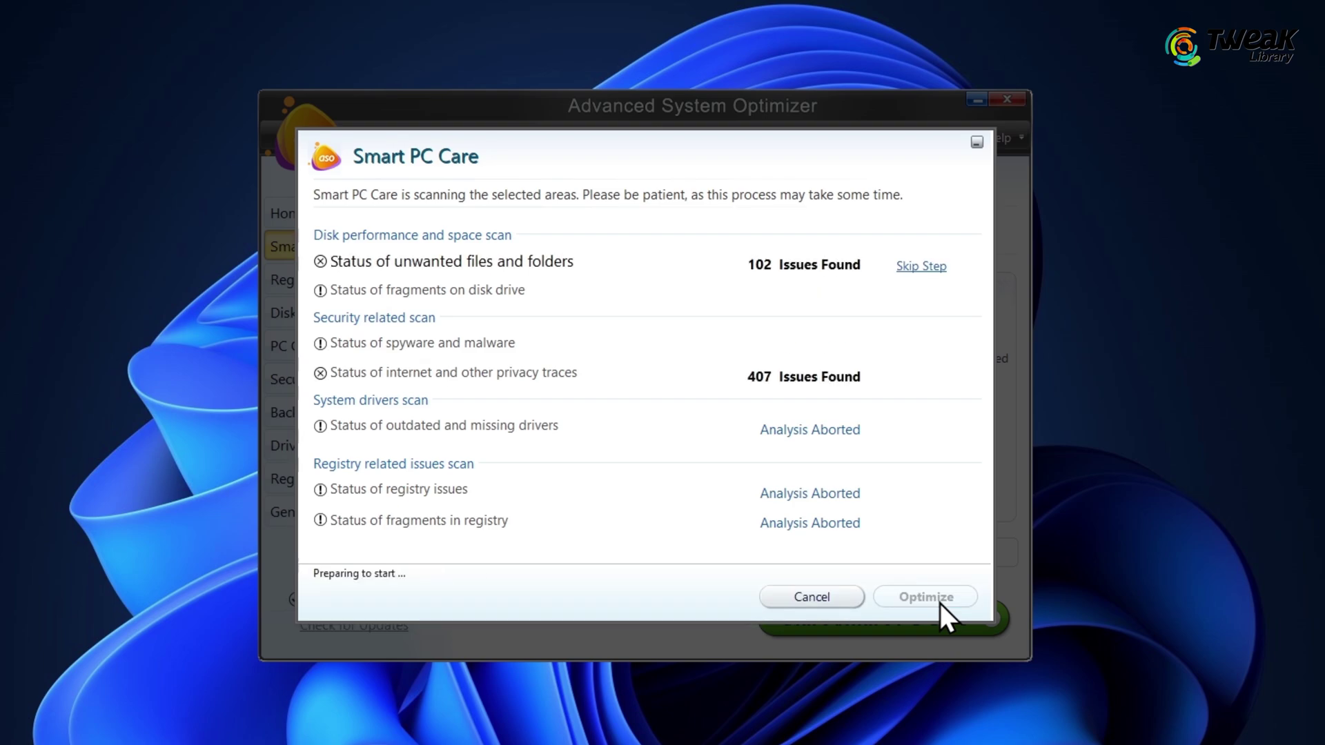